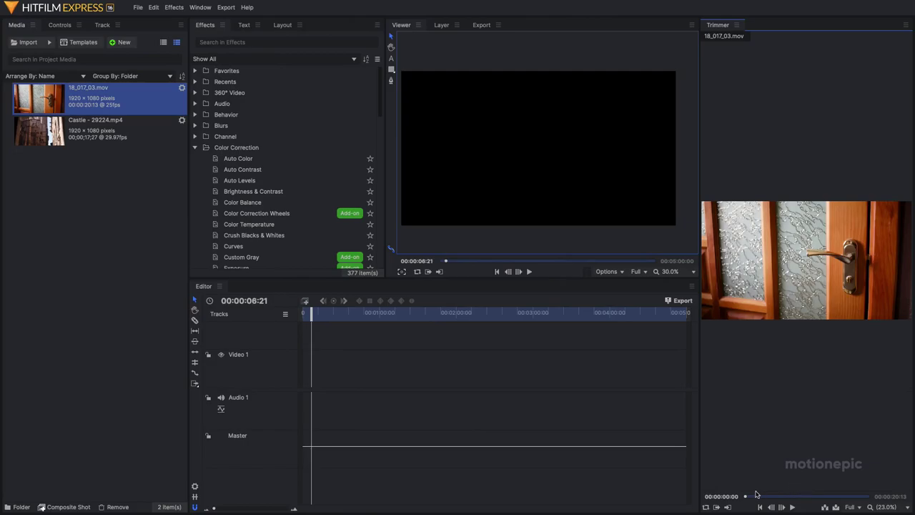
Preview both media clips in the Trimmer and close the Trimmer panel.
mouse_move(747, 499)
left_mouse_down()
mouse_move(845, 498)
mouse_move(729, 496)
mouse_move(828, 498)
mouse_move(745, 495)
left_mouse_up()
left_click(108, 129)
left_click(737, 25)
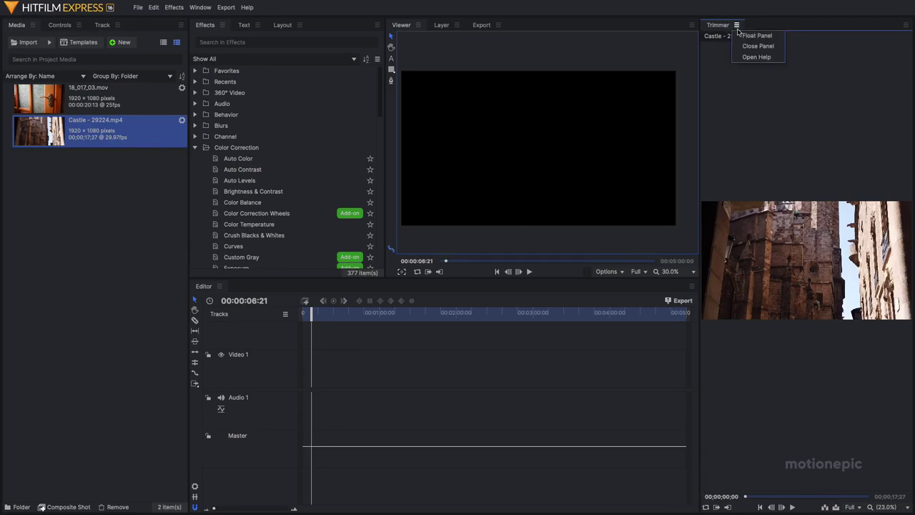
left_click(745, 47)
Place Castle - 29224.mp4 at the start of Video 1 and 18_017_03.mov above it on Video 2.
left_click(70, 137)
left_click(179, 266)
left_click_drag(180, 266, 359, 374)
left_click(500, 287)
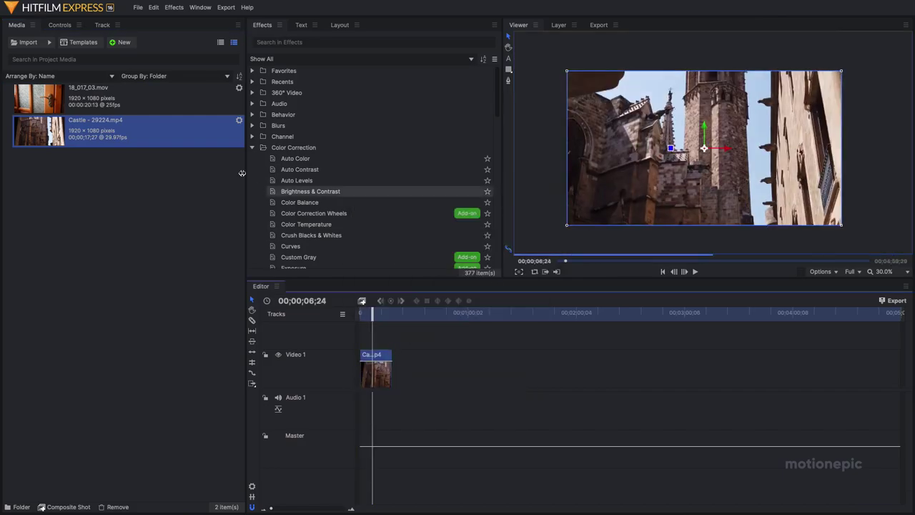
left_click(88, 97)
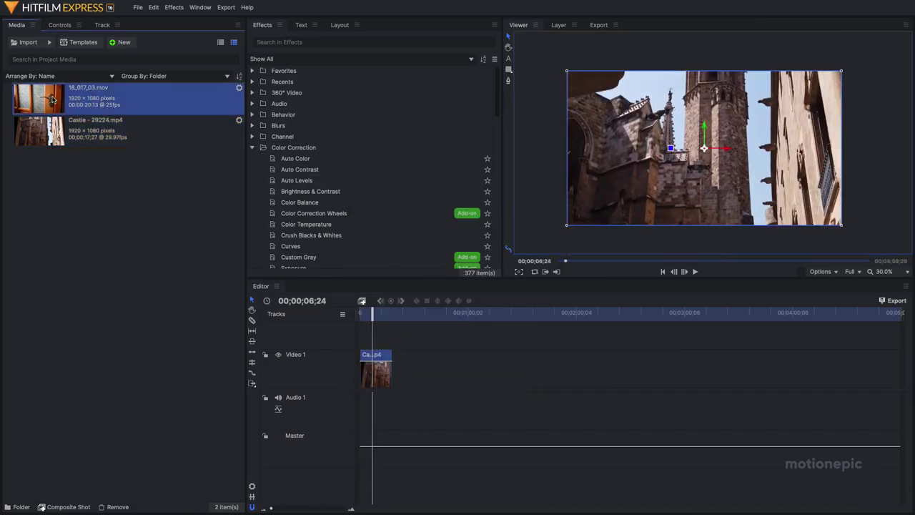
left_click_drag(265, 243, 362, 346)
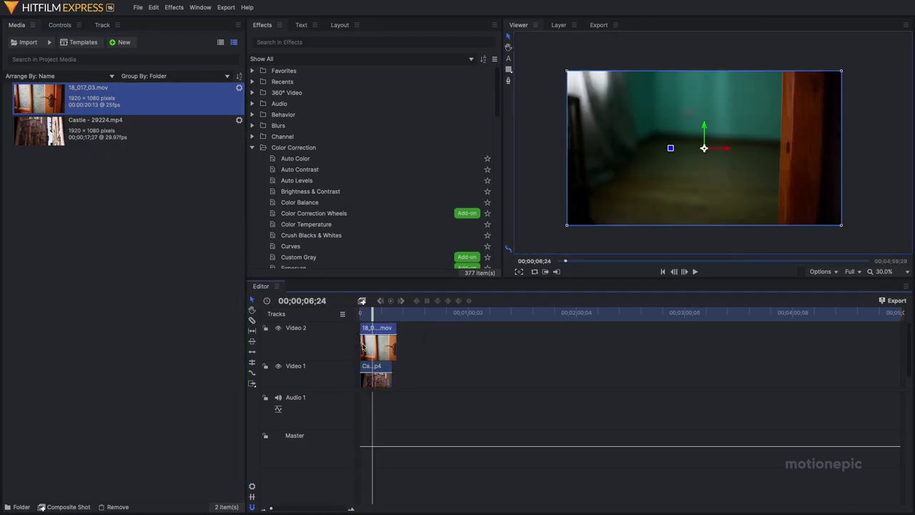
Trim the ends of both clips to 00;00;09;27 on the timeline.
left_click_drag(283, 507, 315, 506)
mouse_move(533, 315)
left_mouse_down()
mouse_move(556, 321)
mouse_move(536, 316)
left_mouse_up()
left_click_drag(718, 350, 532, 351)
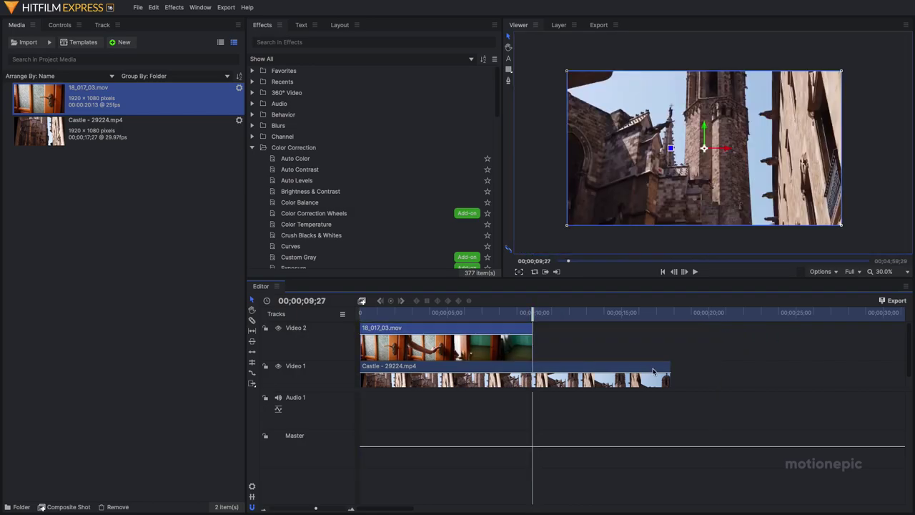
left_click_drag(674, 369, 532, 364)
Play the door footage and examine the frame's right side at 00;00;05;09 with the door open.
key("space")
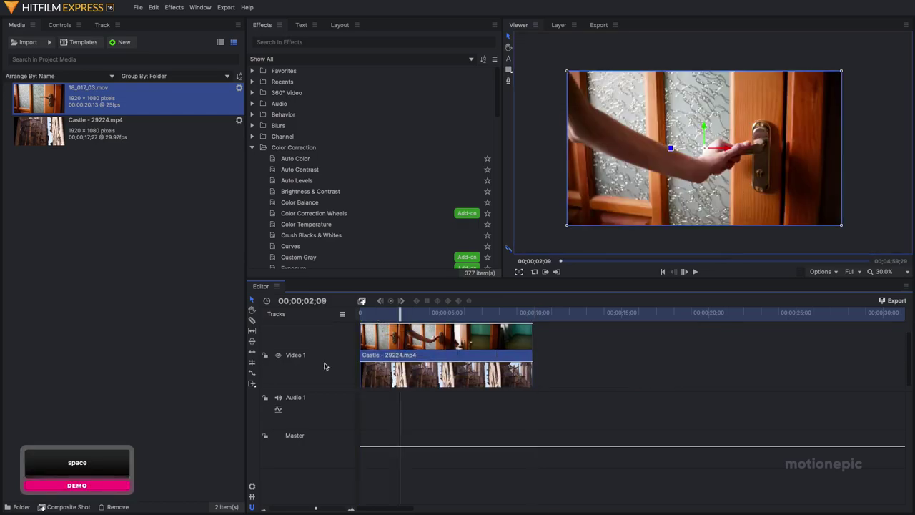
key("super")
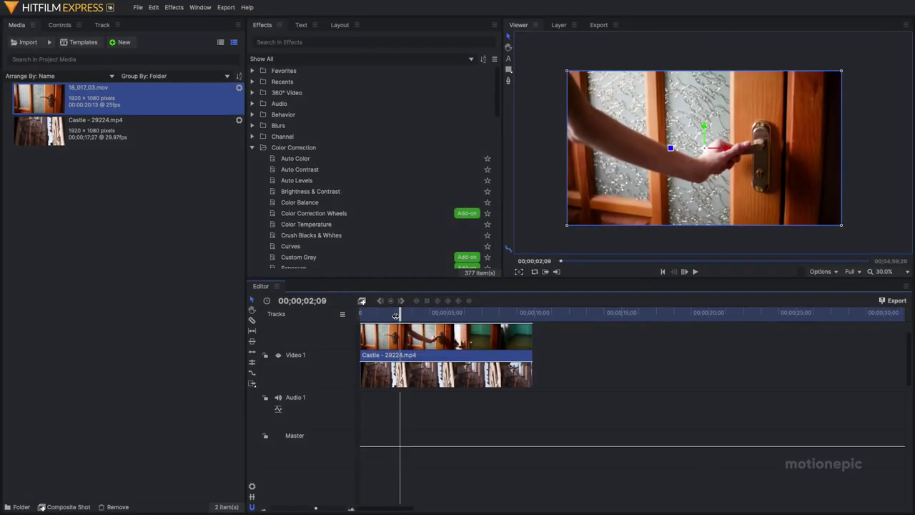
left_click_drag(397, 316, 452, 316)
scroll(414, 341, "up", 2)
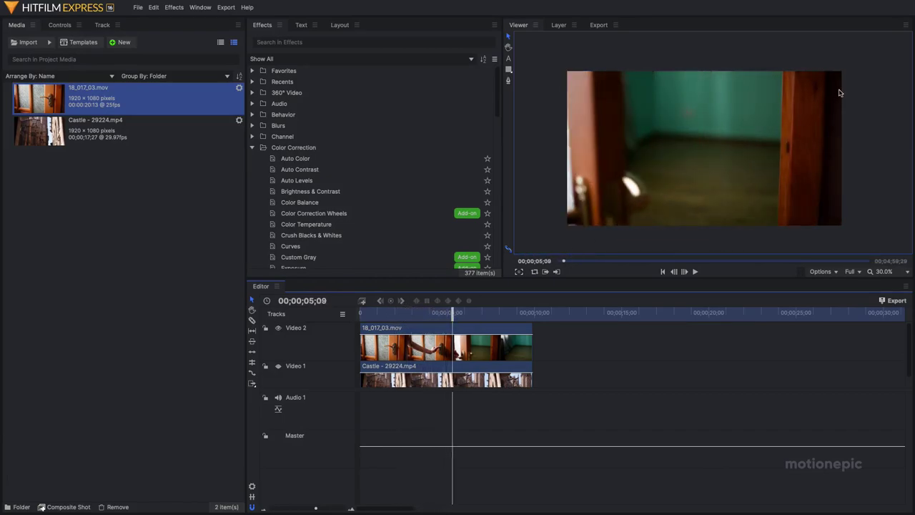
left_click_drag(861, 61, 766, 238)
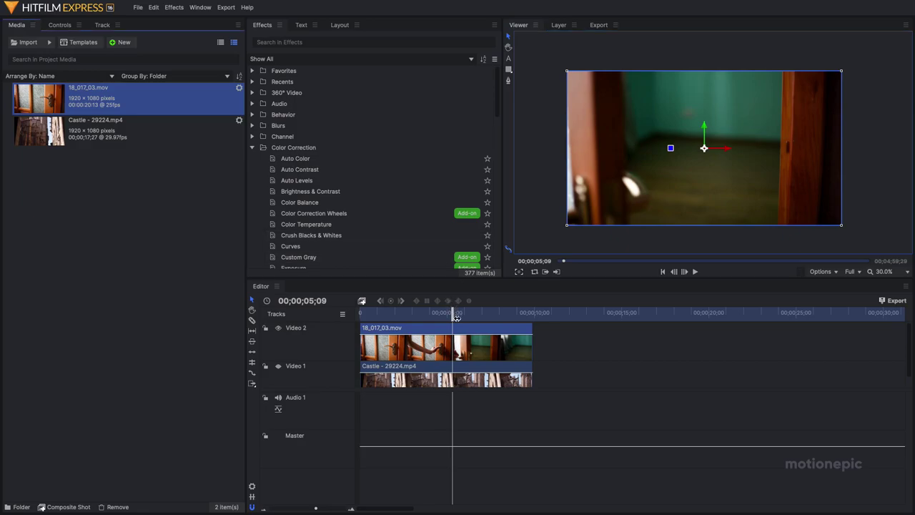
Set the scale of the 18_017_03.mov clip to 130%.
left_click(60, 25)
left_click(203, 163)
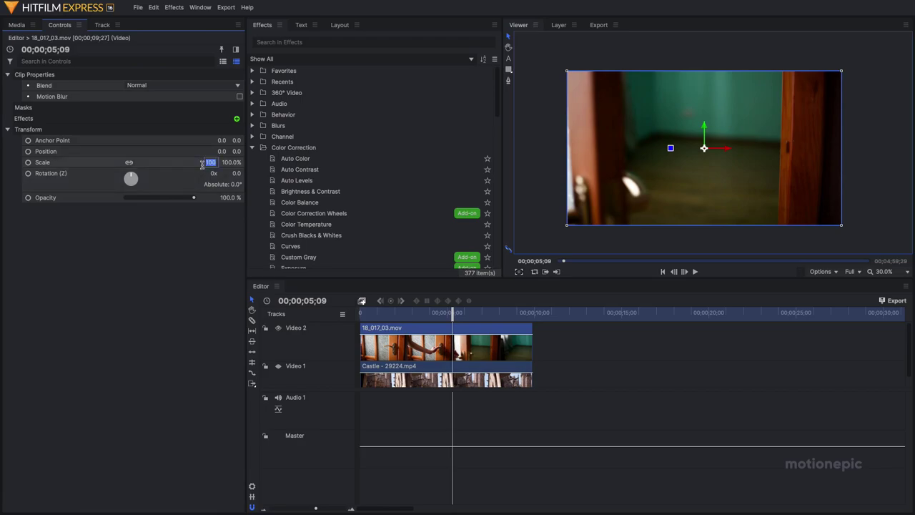
type("13")
key("Return")
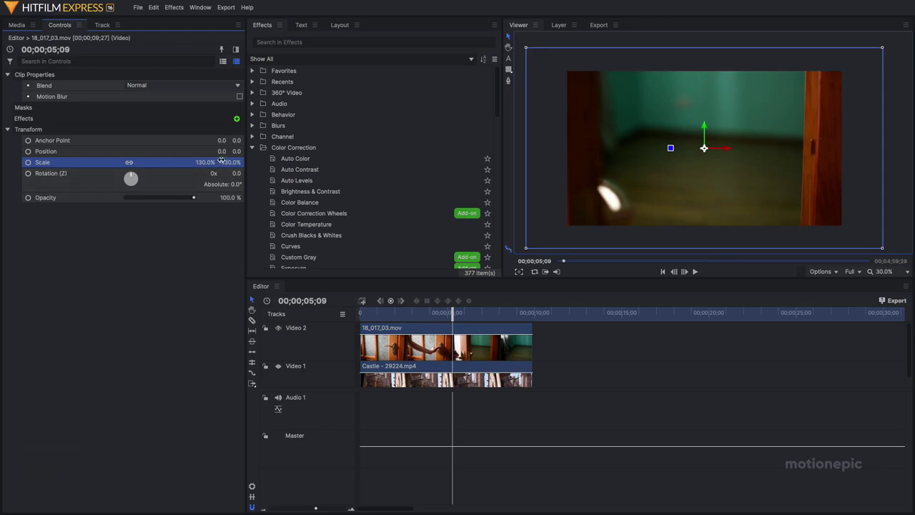
Set the door clip's horizontal position to 289 so the door frame moves out of the picture.
left_click_drag(219, 152, 247, 151)
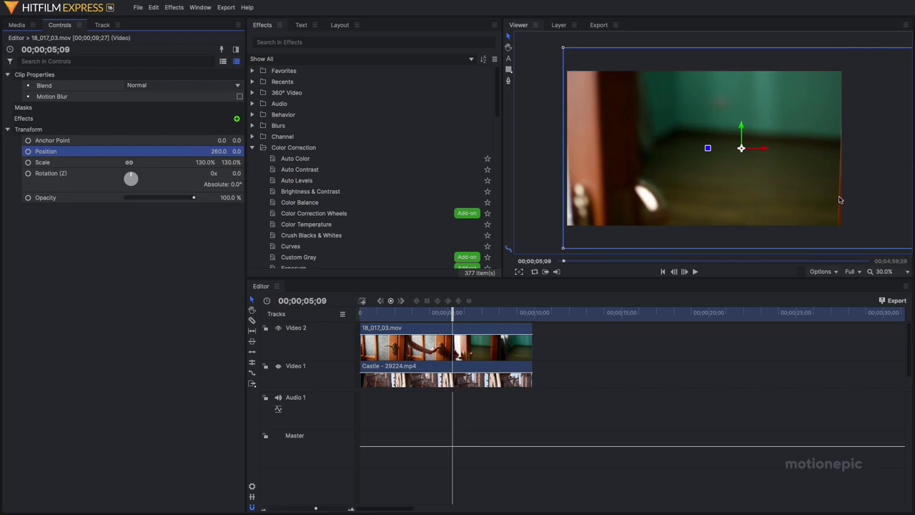
double_click(221, 151)
key("Up")
key("Up")
key("Up")
key("Up")
key("Up")
key("Up")
key("Up")
key("Up")
key("Up")
key("Up")
key("Up")
key("Up")
key("Up")
key("Up")
key("Up")
key("Up")
key("Up")
key("Up")
key("Up")
key("Up")
key("Return")
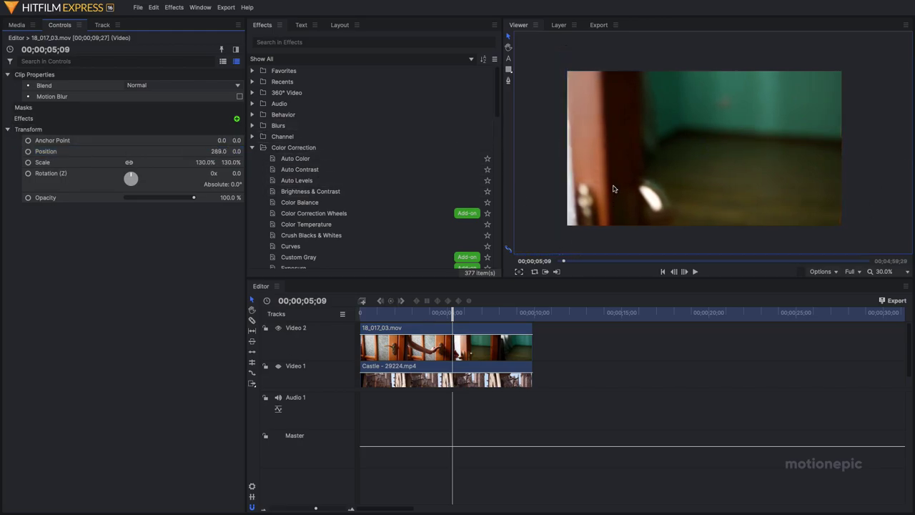
Find the moment the gap opens beside the door, at 00;00;03;17, with the door clip selected.
left_click(391, 313)
left_click(410, 350)
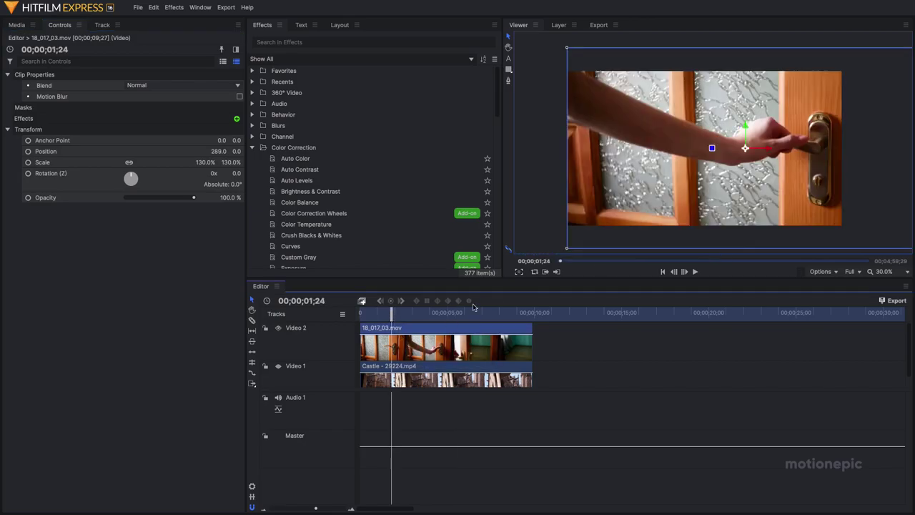
left_click_drag(390, 315, 423, 321)
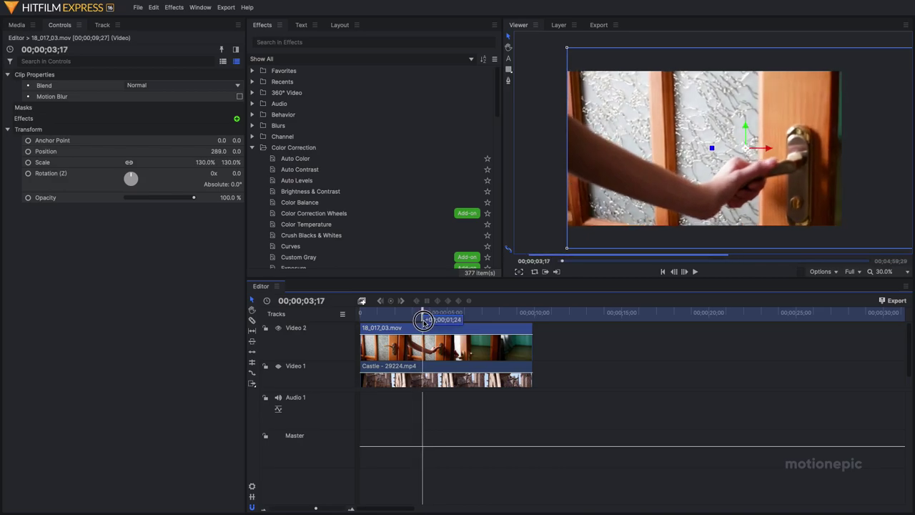
scroll(855, 116, "up", 2)
scroll(851, 122, "down", 2)
scroll(852, 124, "up", 2)
scroll(854, 126, "down", 2)
scroll(854, 126, "up", 2)
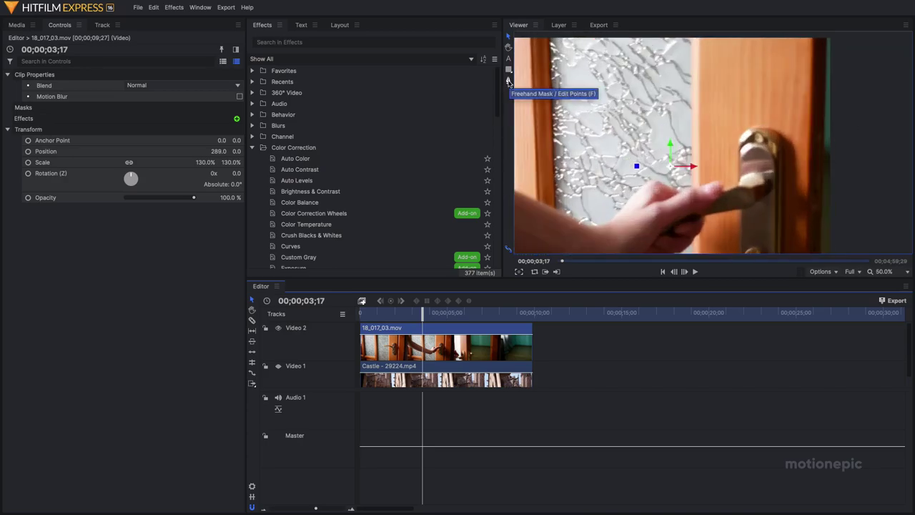
Draw a closed four-point freehand mask around the narrow gap between the door's edge and the frame's right edge.
left_click(509, 82)
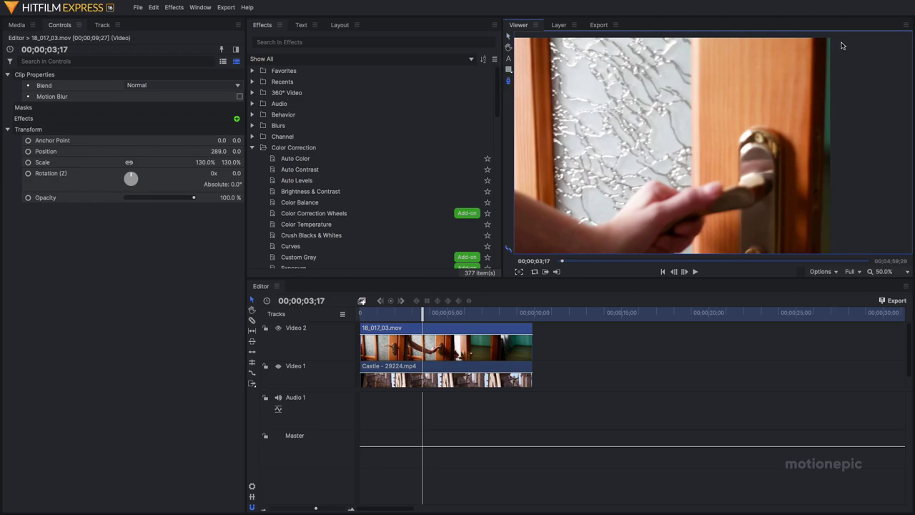
scroll(842, 46, "up", 3)
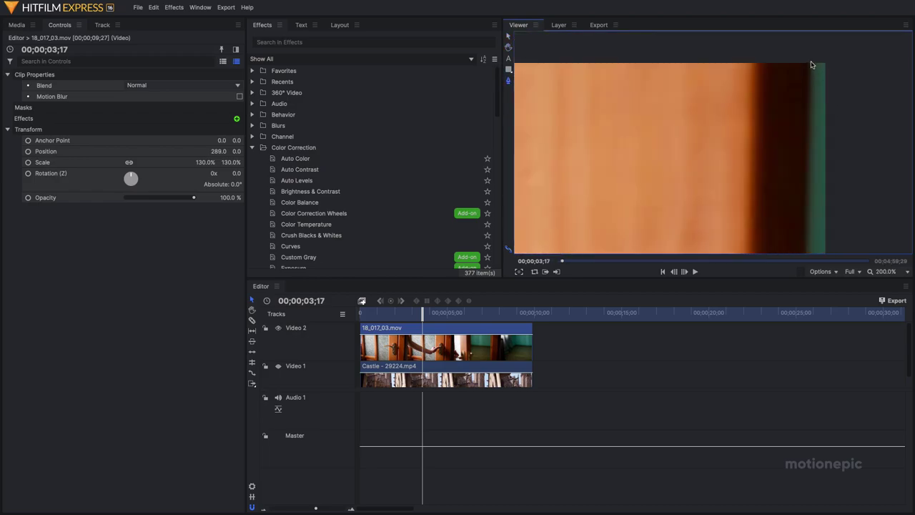
left_click(811, 64)
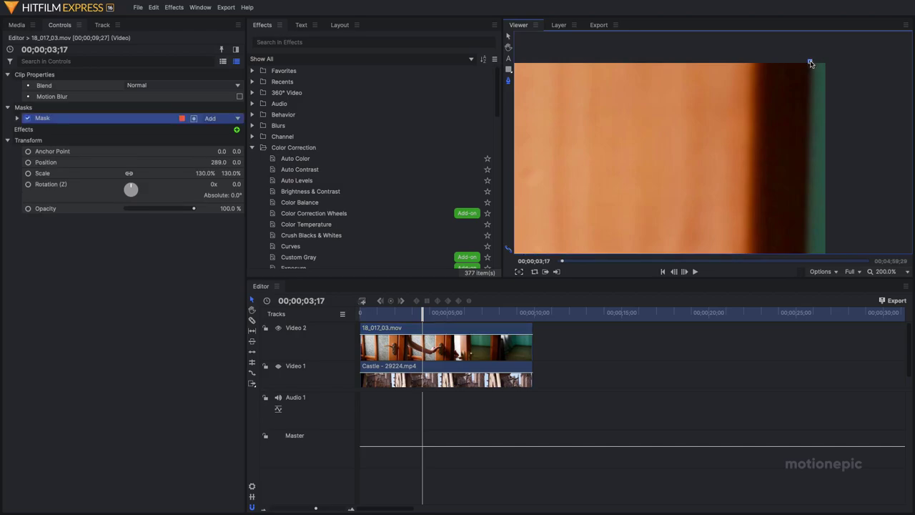
scroll(808, 114, "down", 3)
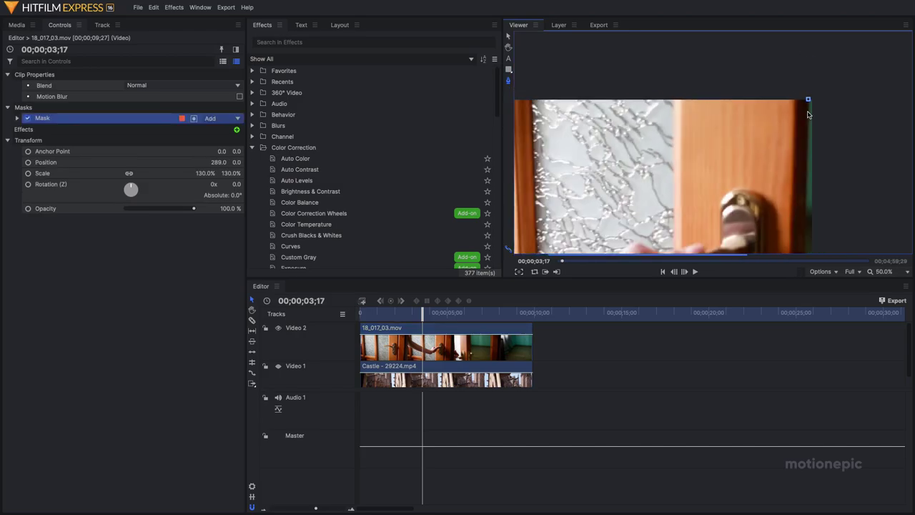
left_click_drag(810, 177, 808, 94)
left_click_drag(805, 151, 808, 130)
scroll(803, 208, "up", 5)
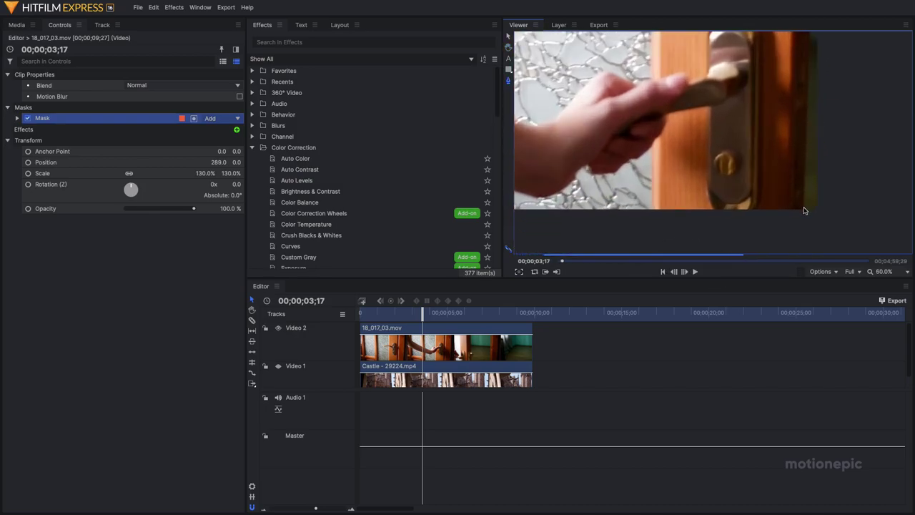
left_click(798, 217)
left_click(874, 223)
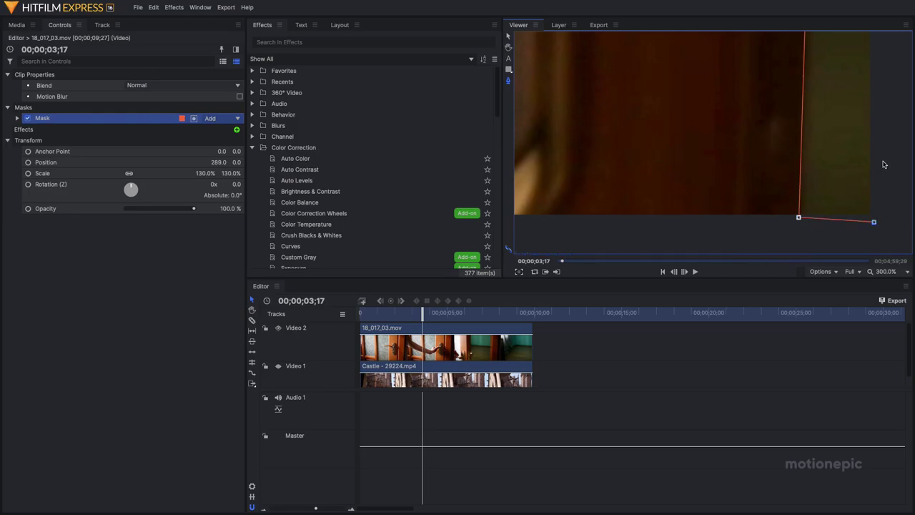
scroll(883, 158, "down", 4)
left_click_drag(883, 133, 853, 276)
left_click_drag(858, 112, 835, 237)
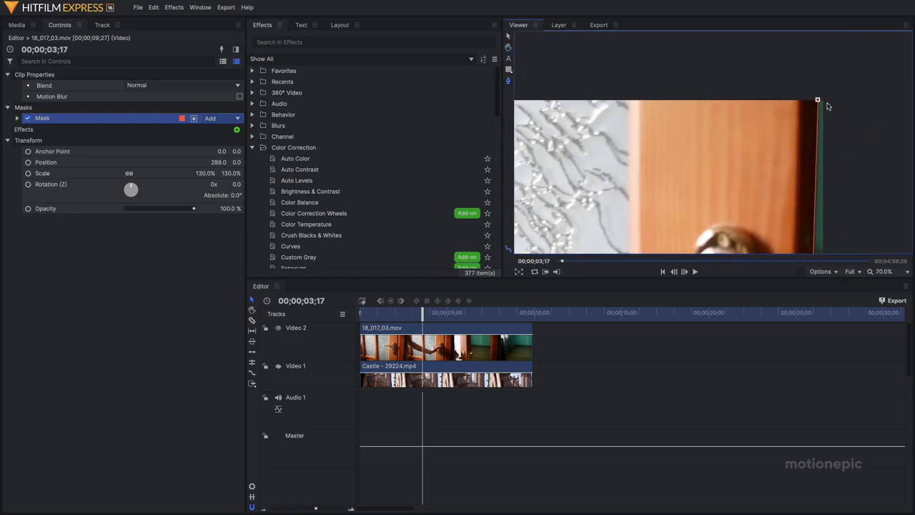
left_click(818, 100)
scroll(822, 104, "down", 3)
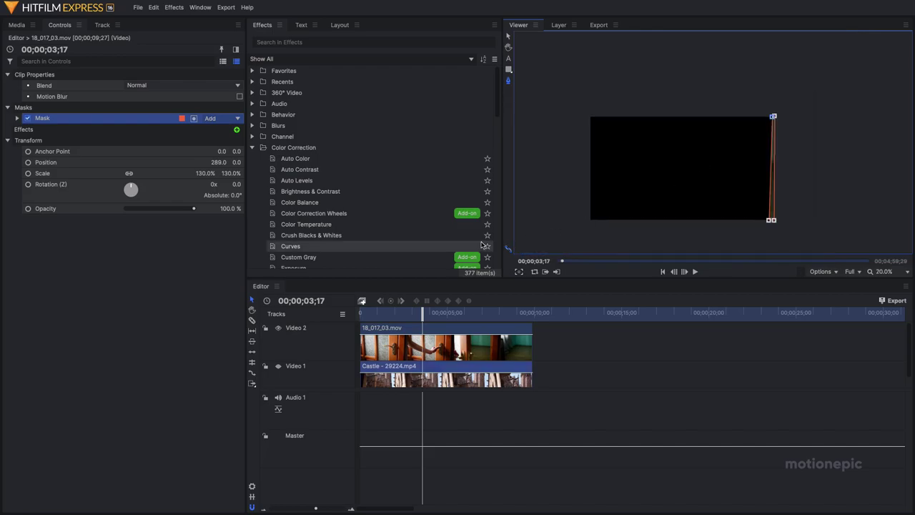
Invert the mask on the door clip so the gap is cut out.
left_click(194, 119)
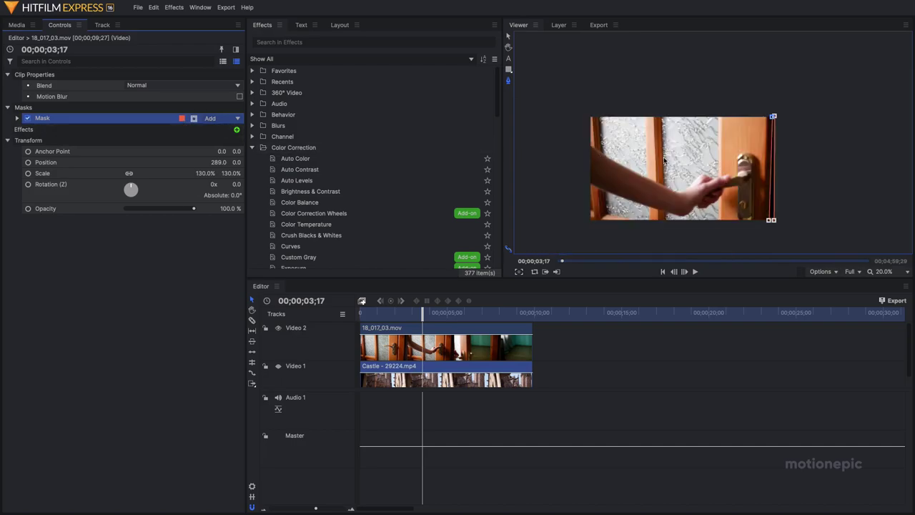
scroll(763, 117, "up", 1)
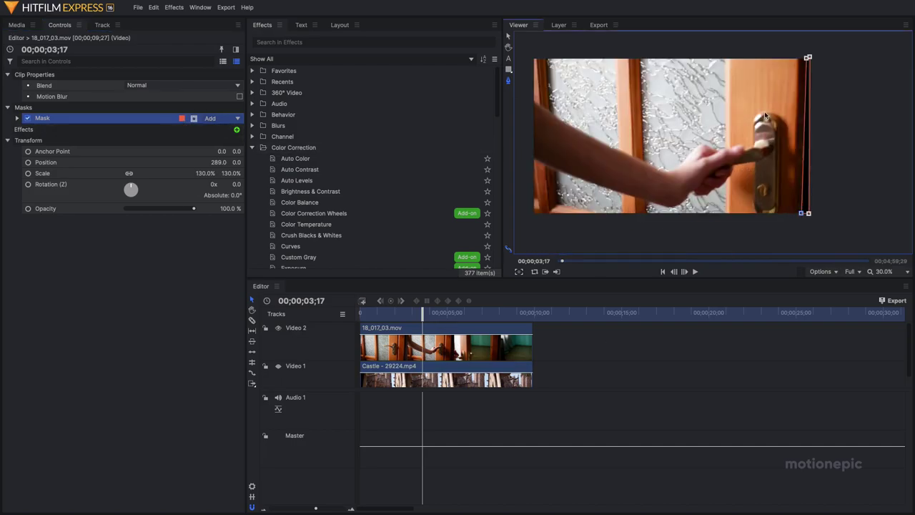
left_click(432, 349)
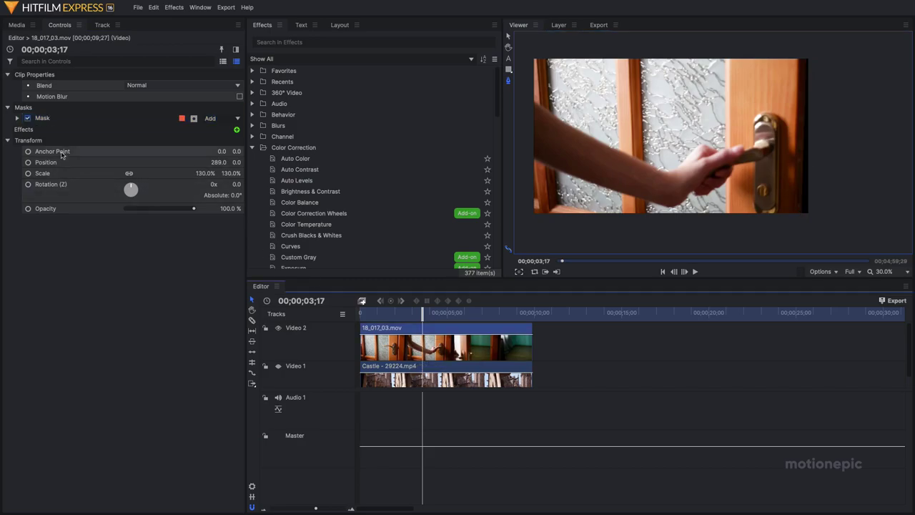
Enable keyframing for the mask's Path at 00;00;03;17.
left_click(17, 117)
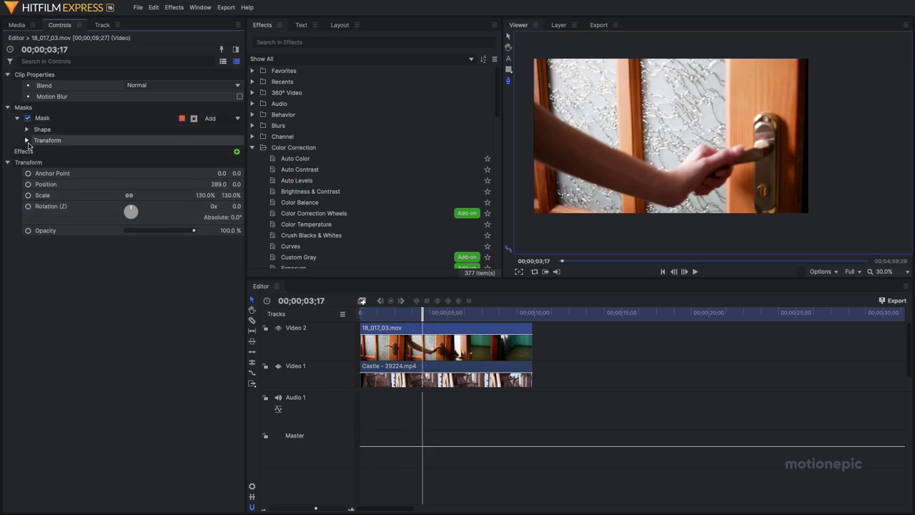
left_click(26, 141)
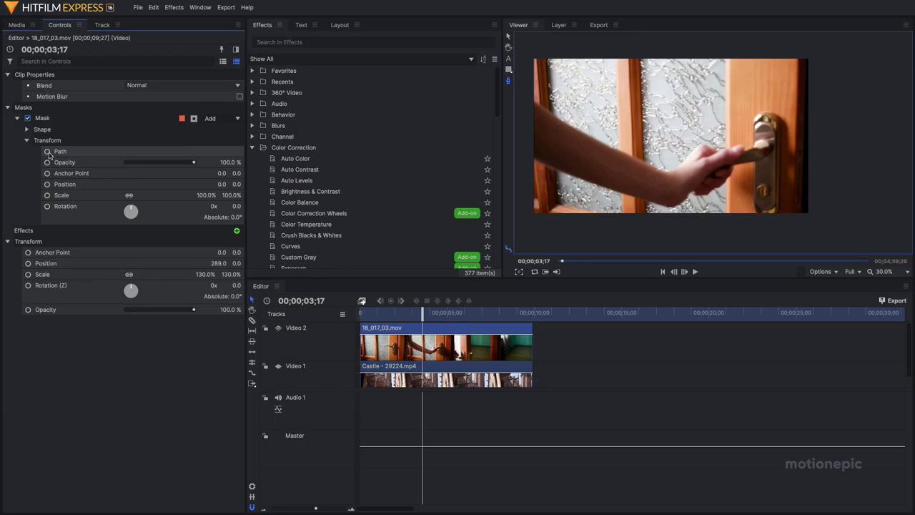
left_click(60, 151)
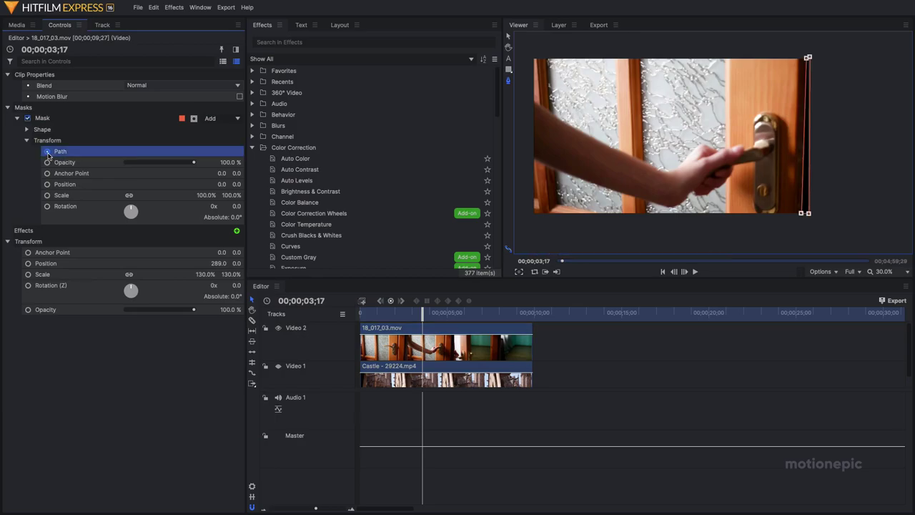
At 00;00;04;19, move the mask's two left points onto the edge of the opening door.
left_click_drag(423, 315, 441, 315)
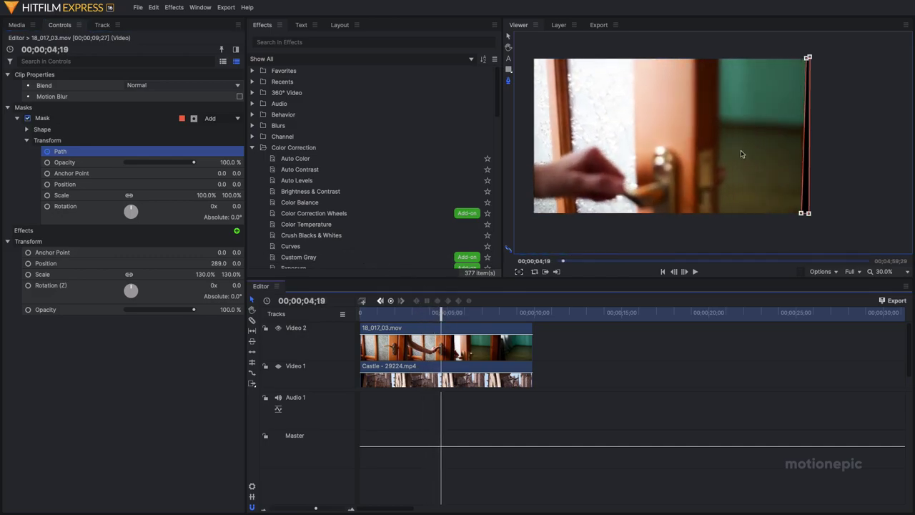
left_click_drag(809, 58, 720, 57)
left_click_drag(799, 212, 718, 216)
At about 00;00;05;09, realign the mask's upper and lower left points with the door's edge.
left_click_drag(441, 316, 452, 314)
left_click_drag(719, 55, 612, 57)
left_click_drag(717, 217, 616, 215)
left_click_drag(613, 57, 610, 57)
left_click_drag(616, 218, 612, 215)
At 00;00;06;02, extend the mask's left points past the frame's left edge, and scrub through the mask animation.
left_click_drag(456, 316, 469, 317)
left_click_drag(622, 165, 727, 163)
left_click_drag(461, 313, 464, 312)
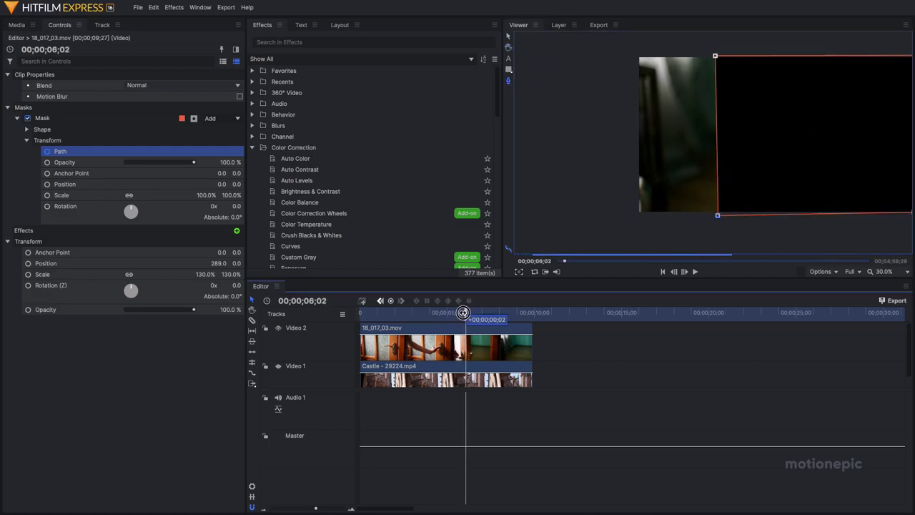
left_click_drag(716, 56, 631, 54)
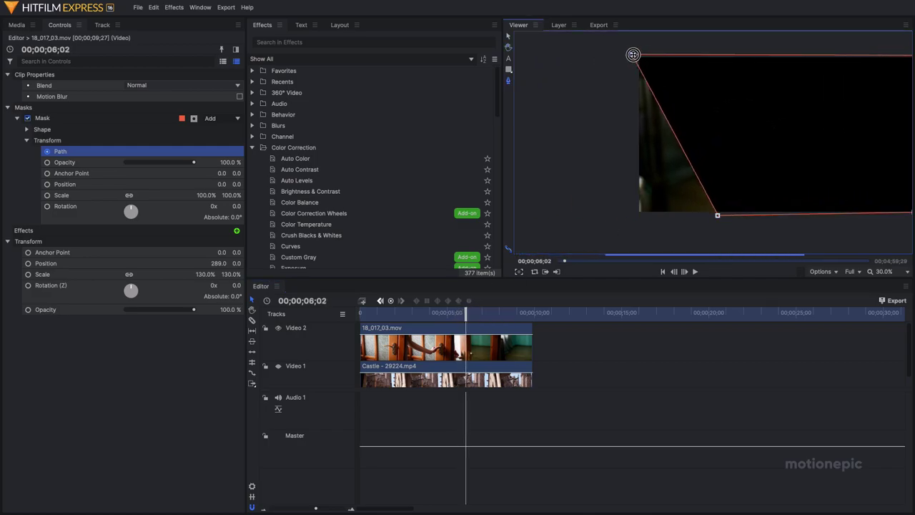
left_click_drag(717, 216, 682, 216)
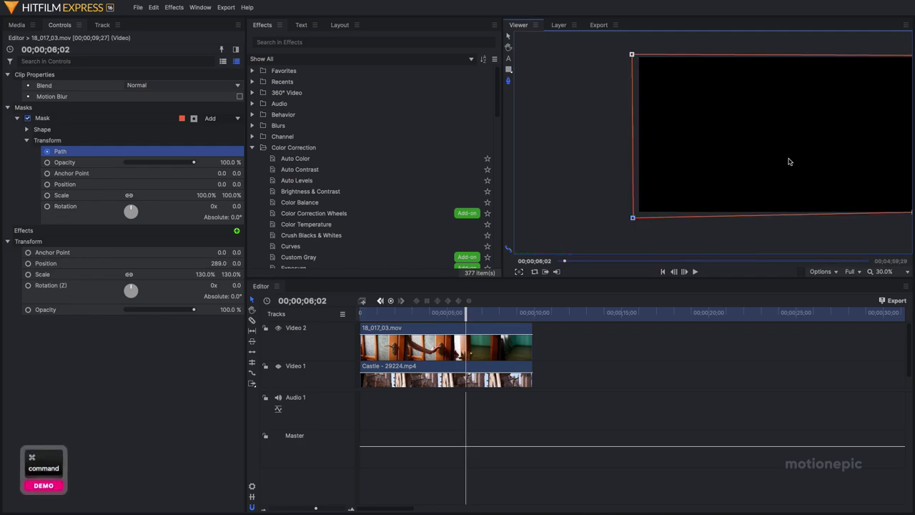
key("super+minus")
left_click_drag(361, 312, 447, 322)
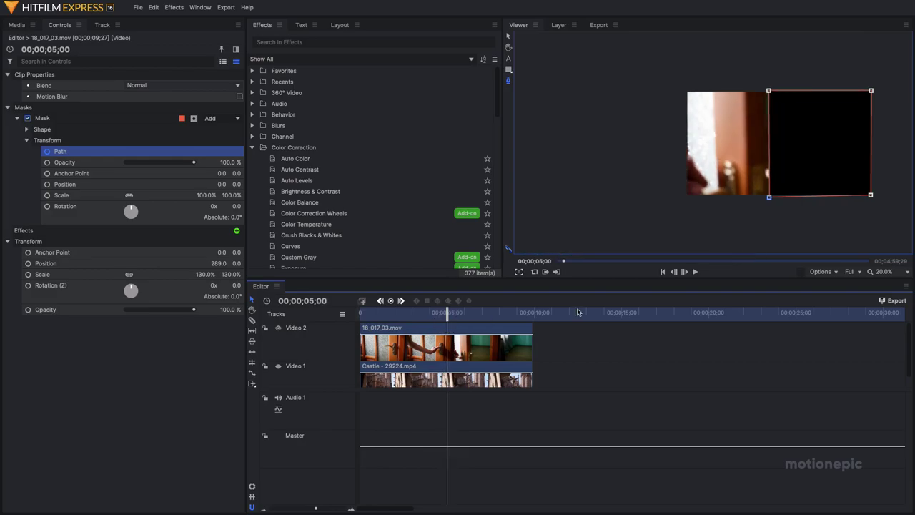
At 00;00;05;00 and 00;00;05;17, realign the mask's two left points with the edge of the opening door.
scroll(793, 126, "up", 1)
left_click_drag(759, 67, 755, 67)
left_click_drag(760, 228, 755, 229)
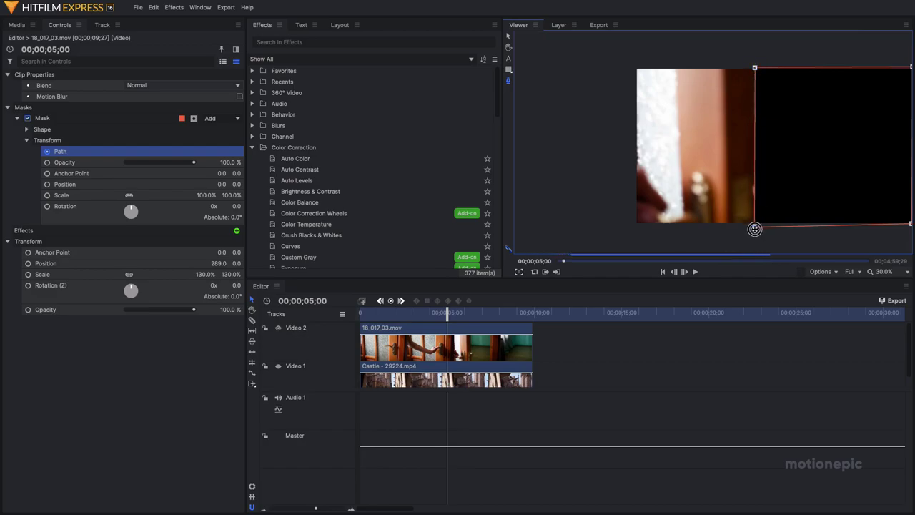
left_click_drag(430, 315, 457, 320)
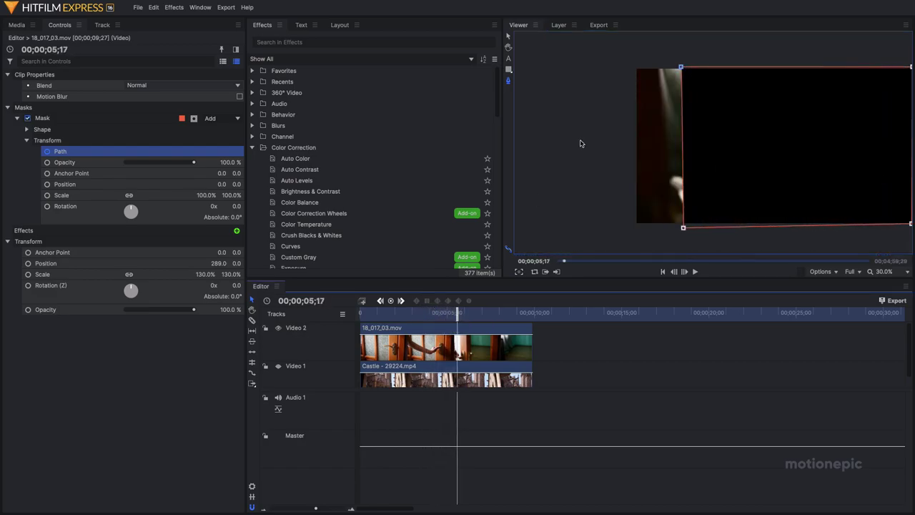
left_click_drag(681, 67, 656, 67)
left_click_drag(683, 227, 673, 228)
At 00;00;05;26, move the mask's two left points past the frame's left edge, and scrub through the mask animation.
left_click(463, 316)
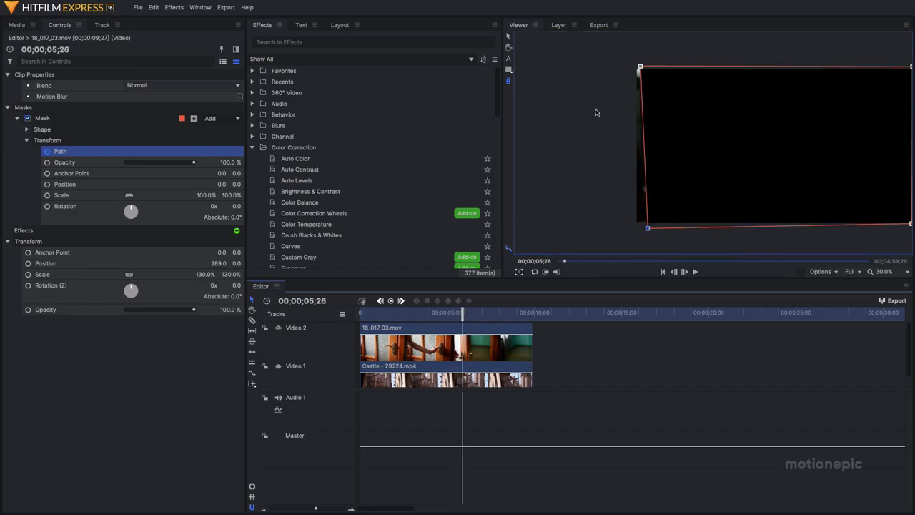
left_click_drag(640, 66, 633, 66)
left_click_drag(647, 228, 633, 230)
left_click_drag(449, 314, 475, 315)
scroll(764, 133, "down", 1)
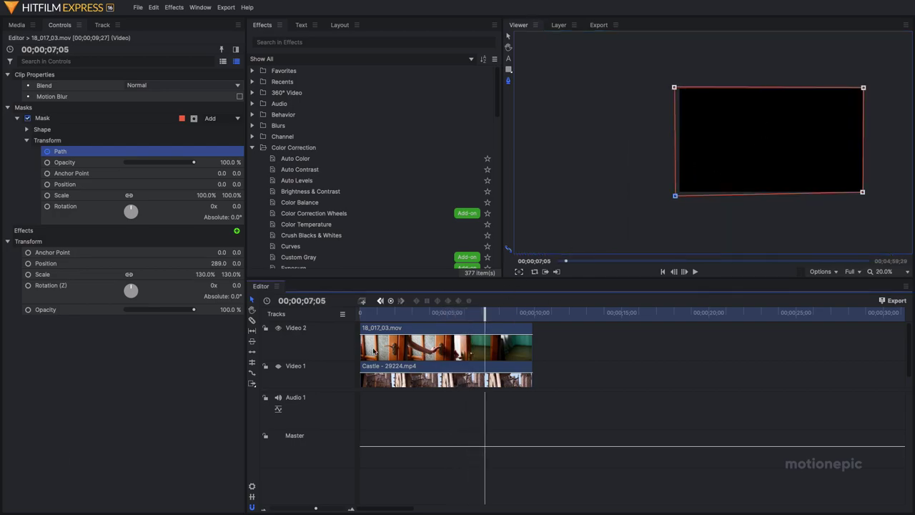
Make the Video 1 track visible again and examine the door clip's right edge at 00;00;00;00.
left_click(279, 367)
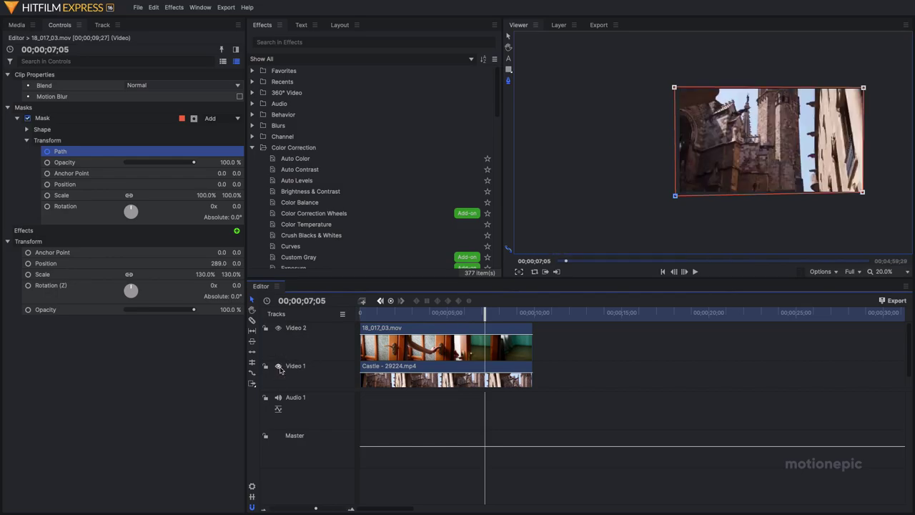
left_click_drag(396, 320, 360, 317)
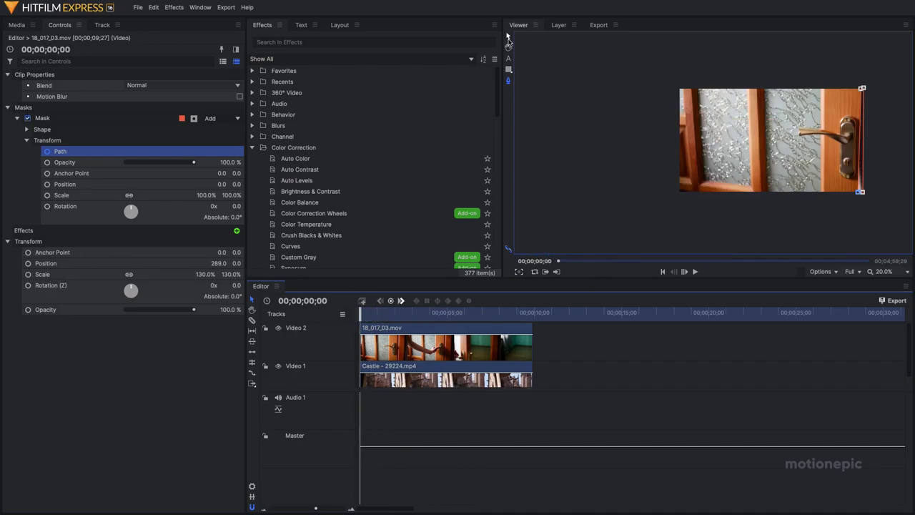
left_click(895, 135)
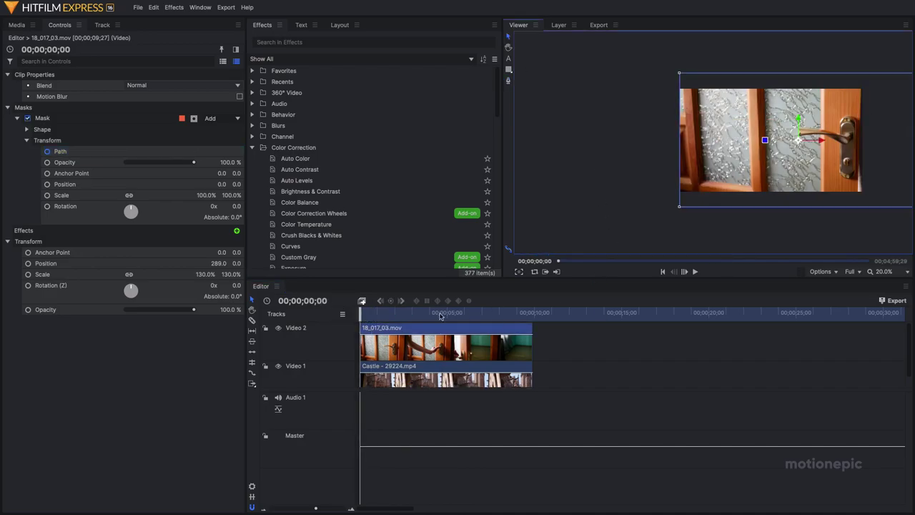
scroll(878, 148, "up", 3)
left_click_drag(855, 147, 831, 168)
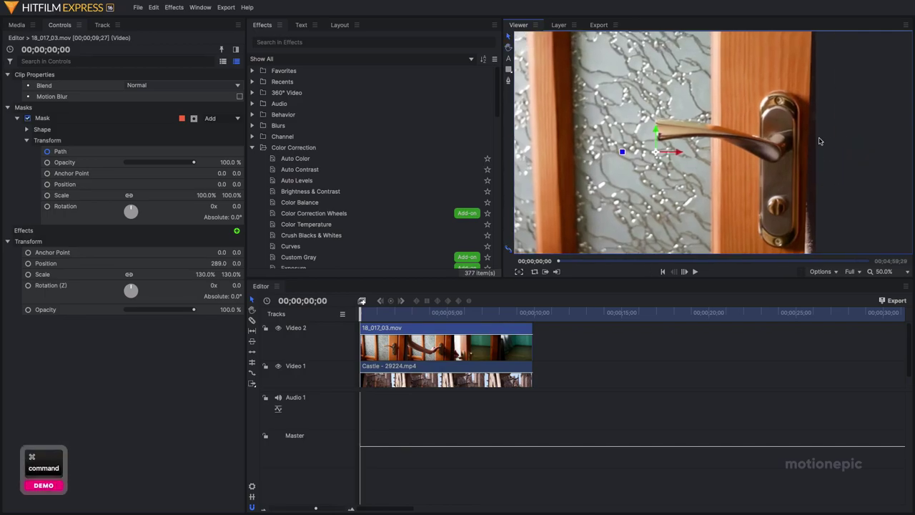
scroll(819, 142, "down", 2)
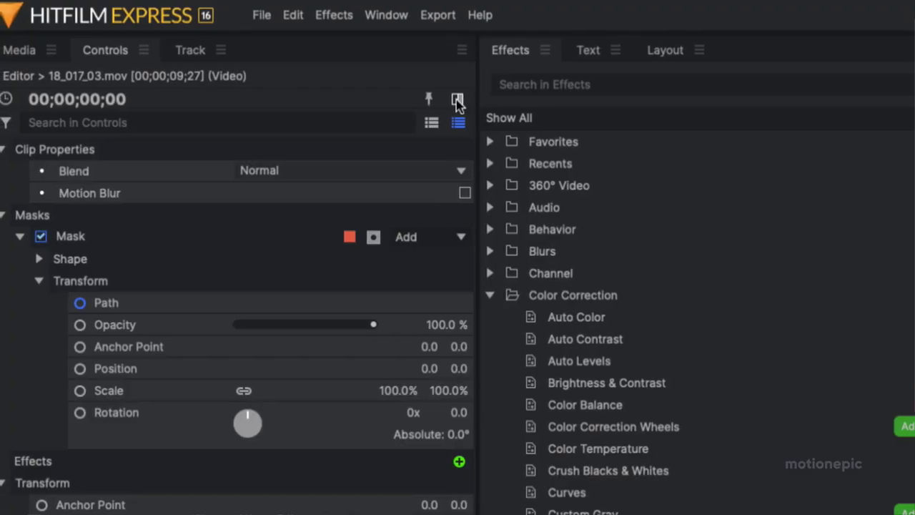
Show the door clip's keyframe timeline at a wider time scale and go to the first mask Path keyframe.
left_click(457, 101)
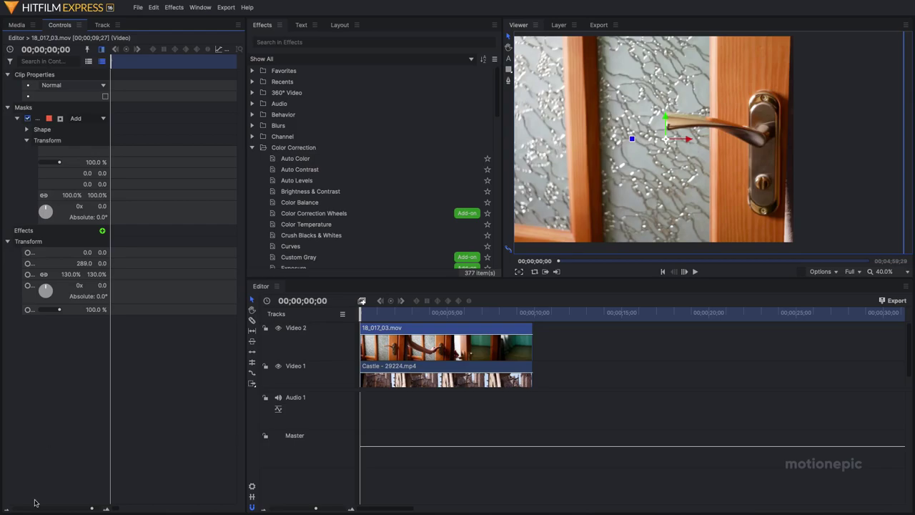
left_click_drag(91, 509, 70, 508)
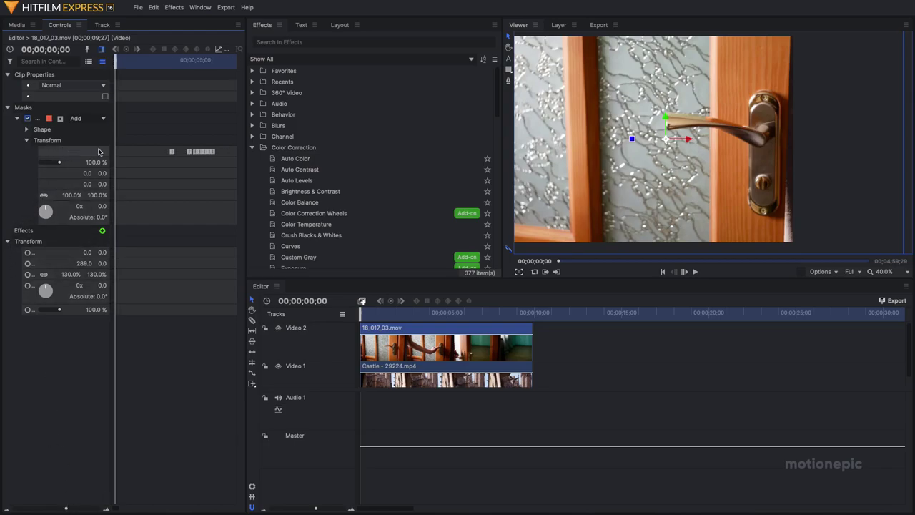
left_click(171, 152)
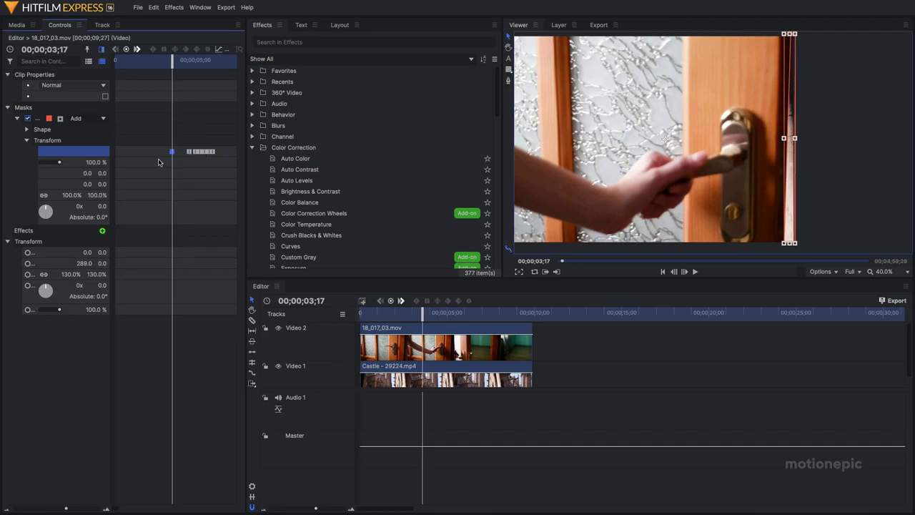
At 00;00;03;13, move the mask's two left points beyond the frame's right edge so the mask is collapsed before the door opens.
left_click_drag(172, 60, 169, 61)
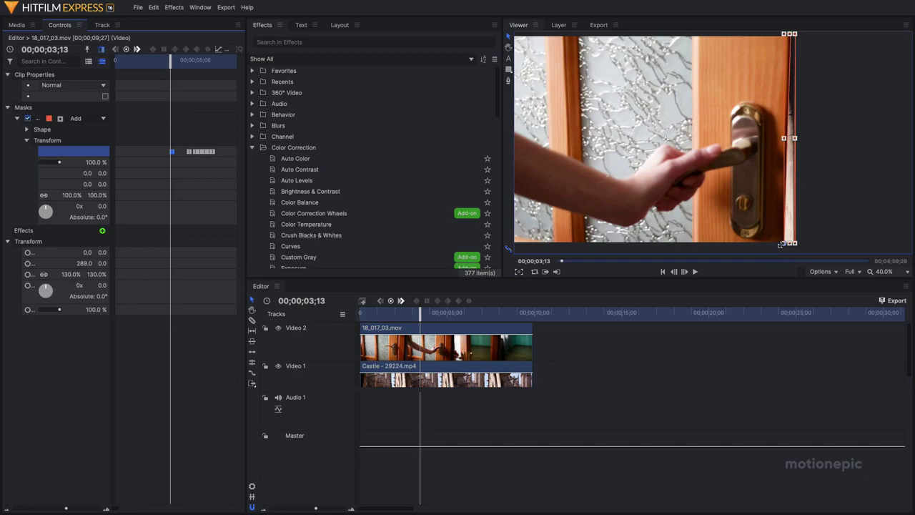
left_click_drag(783, 244, 784, 243)
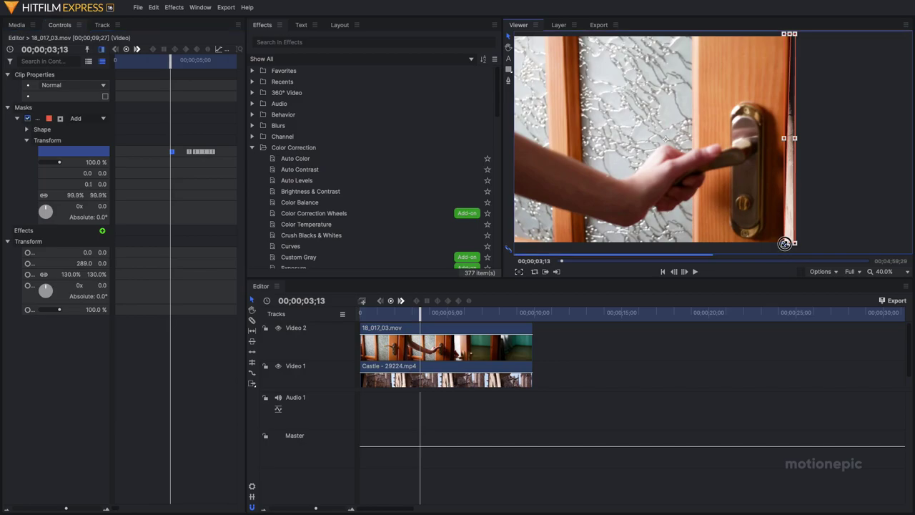
left_click(508, 82)
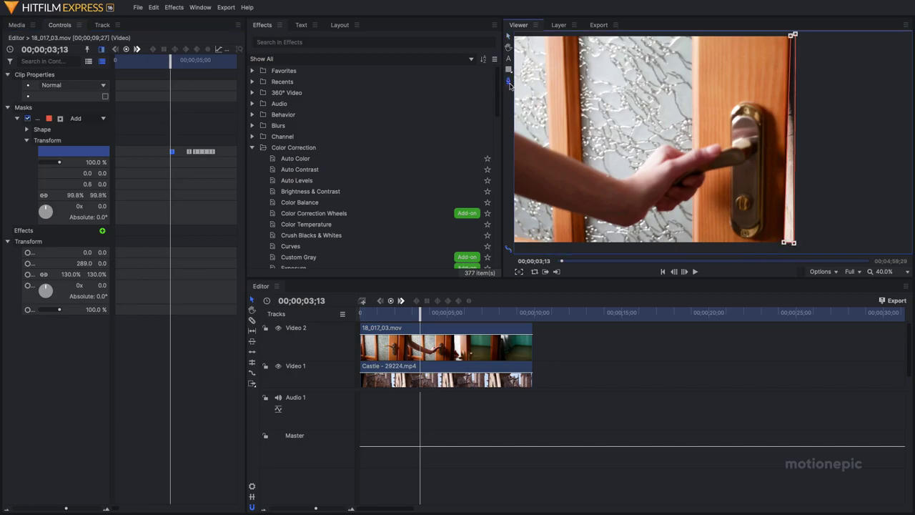
left_click_drag(785, 244, 793, 246)
left_click_drag(791, 35, 794, 33)
Play the sequence from the start to check the castle reveal through the door.
left_click_drag(420, 314, 363, 315)
scroll(654, 155, "down", 2)
scroll(679, 175, "up", 2)
key("space")
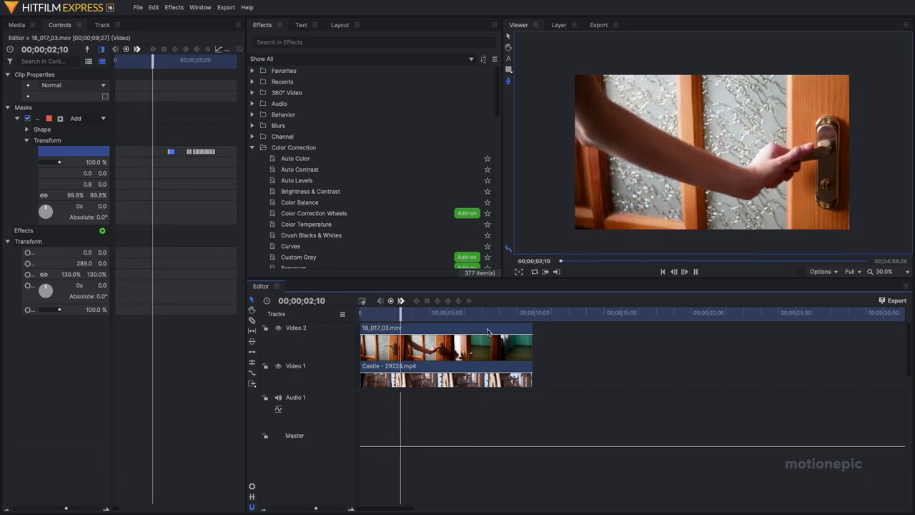
key("space")
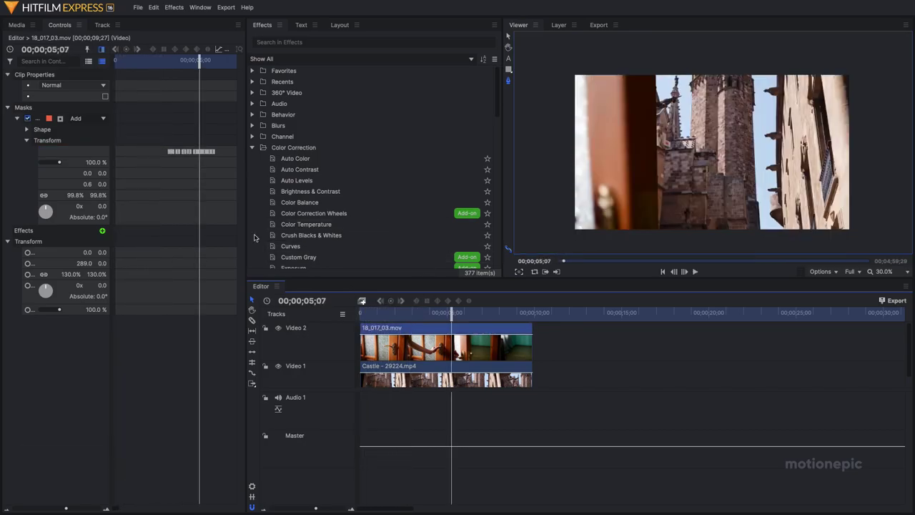
Hide the keyframe timeline and set the mask shape's feather strength to 10 px.
left_click(102, 50)
left_click(26, 140)
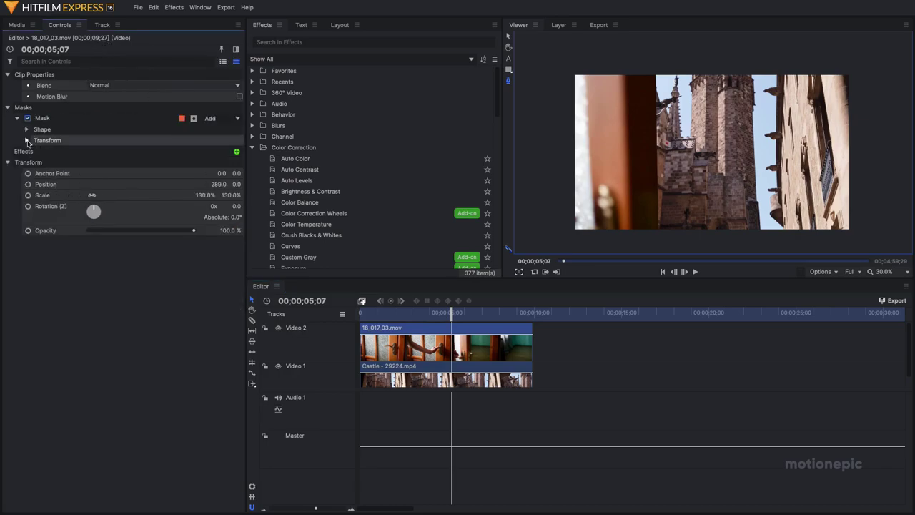
left_click(27, 129)
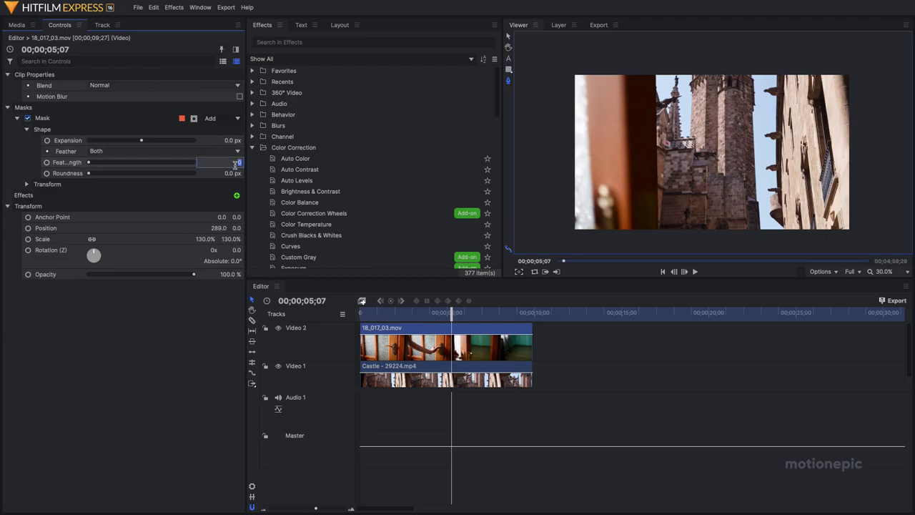
type("0")
key("Return")
Play the transition from 00;00;02;12 to check the feathered mask edge.
left_click(401, 313)
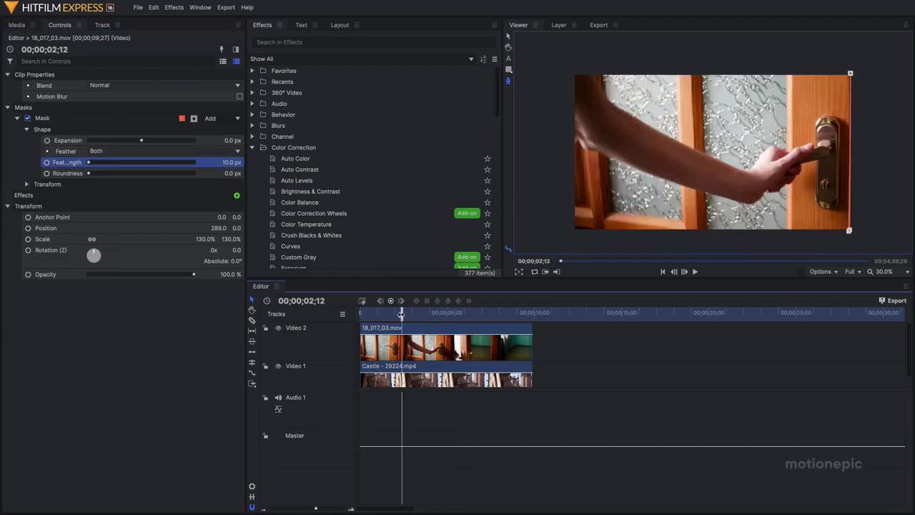
key("space")
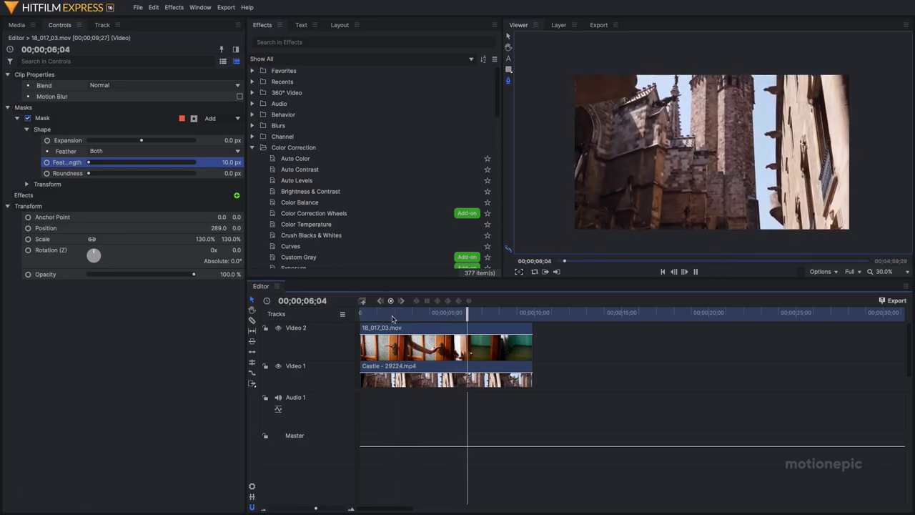
key("space")
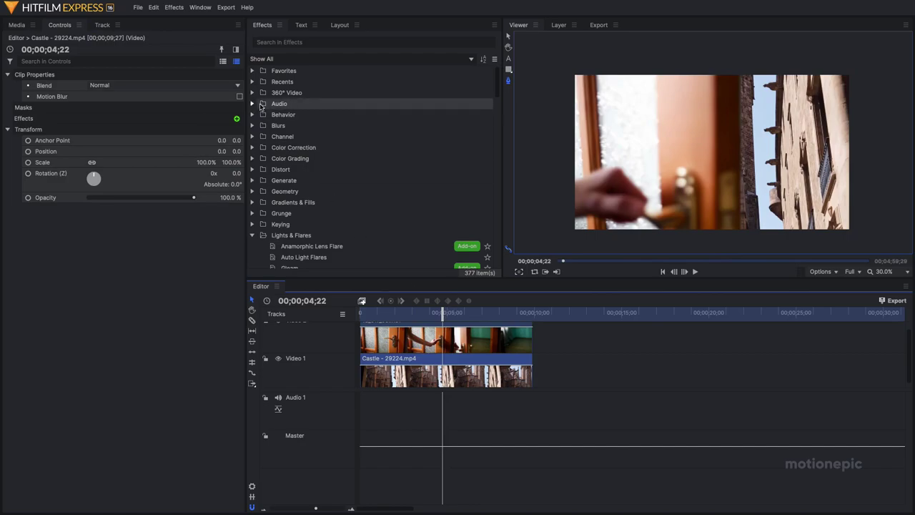
Apply the Glow effect to the Castle clip, with Intensity 2.0 and Radius 353.2 px.
left_click(279, 43)
type("glo")
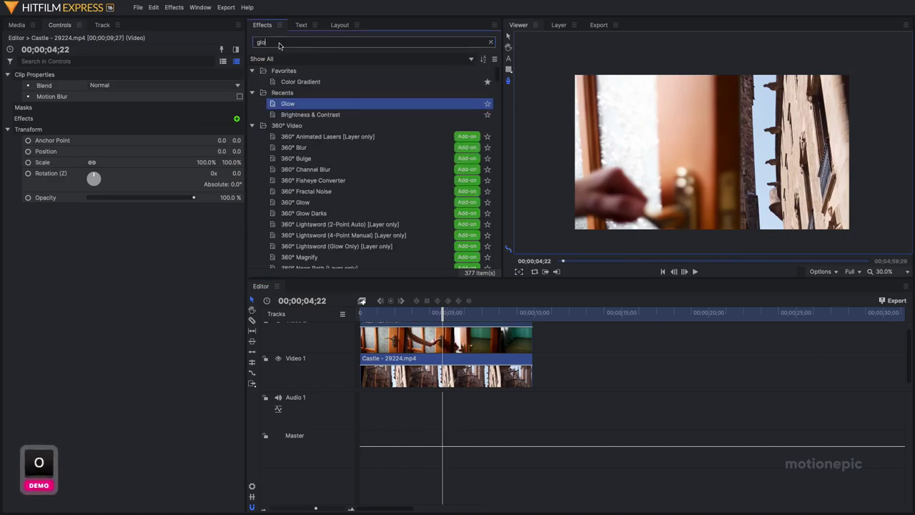
type("w")
left_click(288, 83)
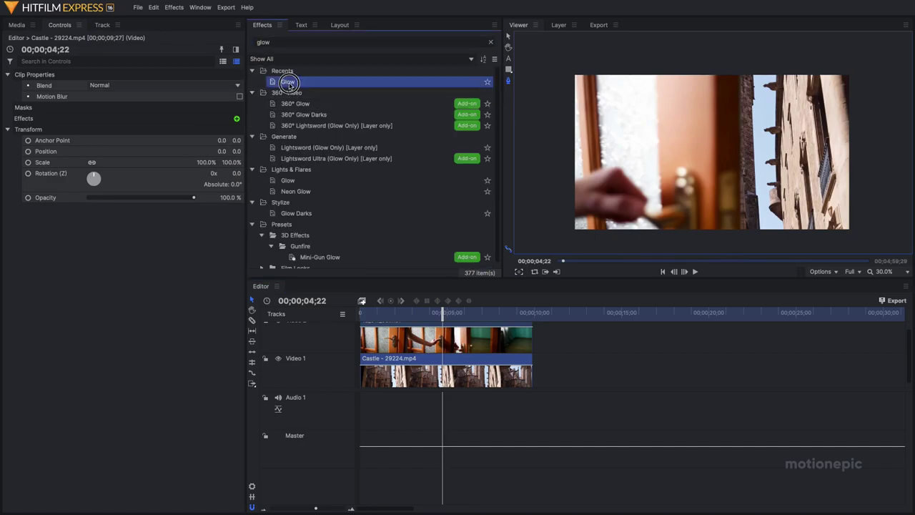
left_click_drag(395, 291, 425, 371)
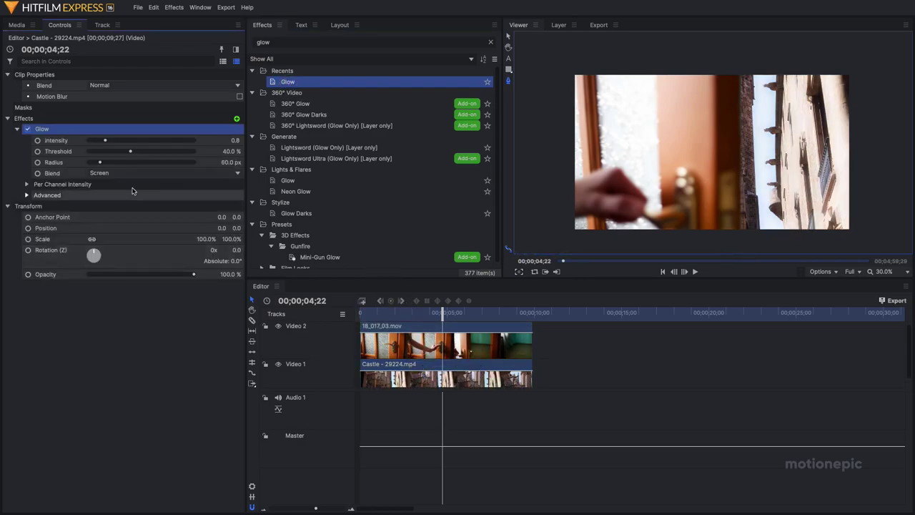
left_click_drag(104, 143, 159, 163)
Keyframe the Glow's Intensity from 2.0 at 00;00;03;13 down to its minimum at about 00;00;05;10.
left_click_drag(442, 314, 420, 313)
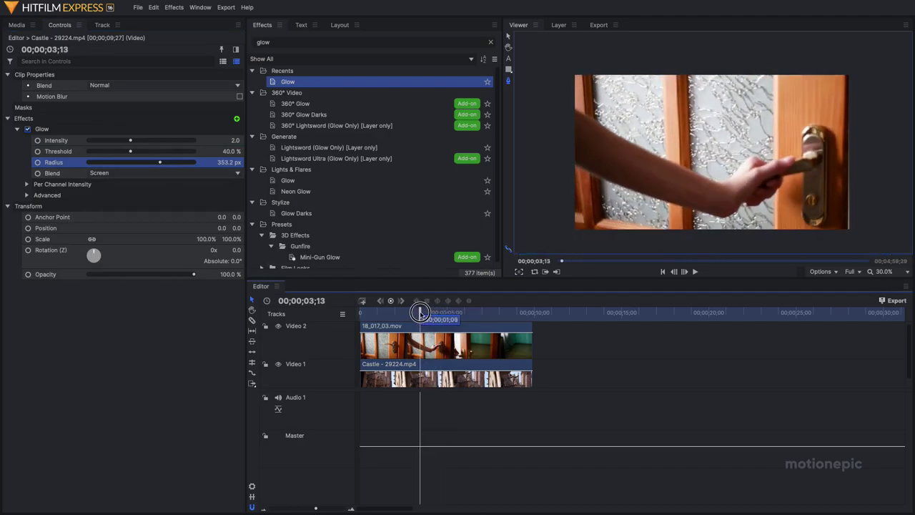
left_click(39, 141)
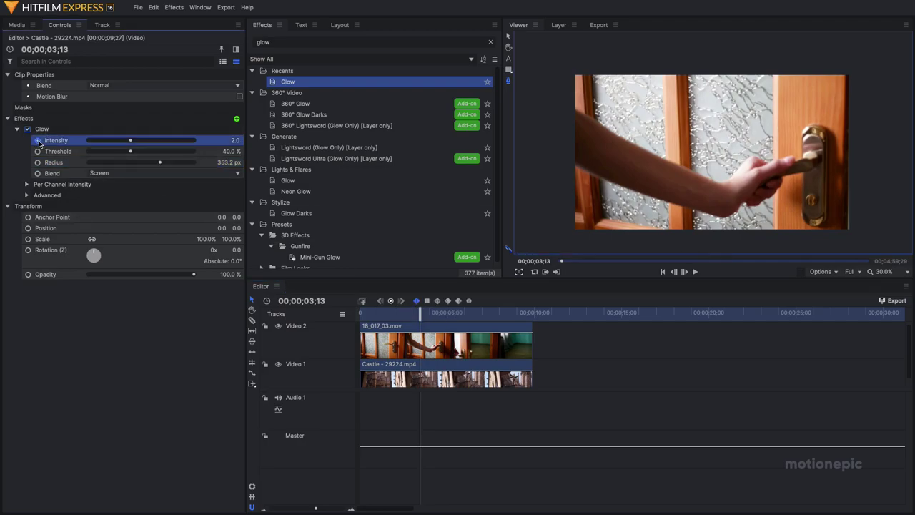
left_click_drag(422, 315, 453, 317)
left_click_drag(136, 144, 70, 143)
Play the door transition several times to check the fading glow over the castle footage.
left_click(415, 313)
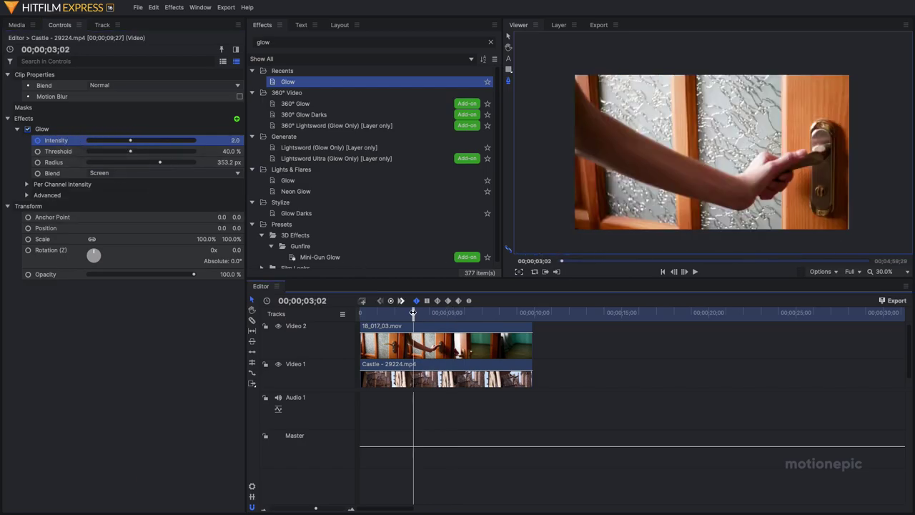
key("space")
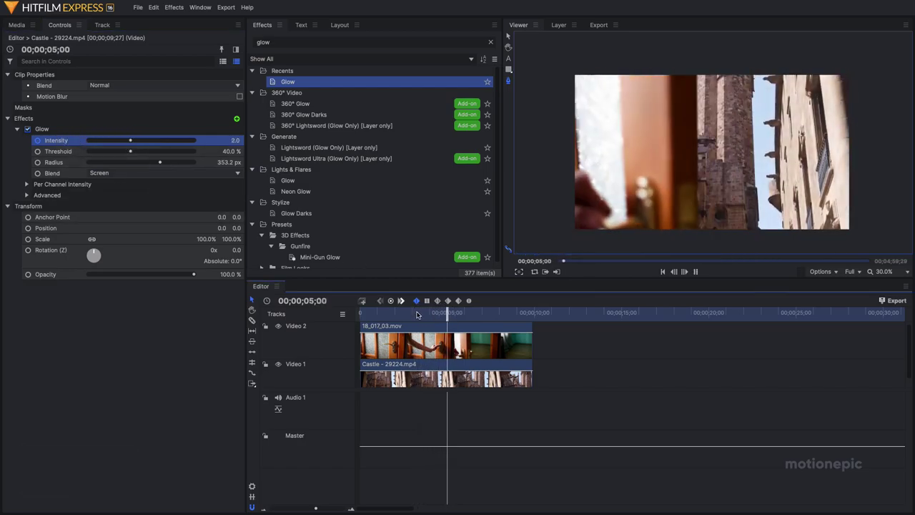
left_click(417, 314)
key("space")
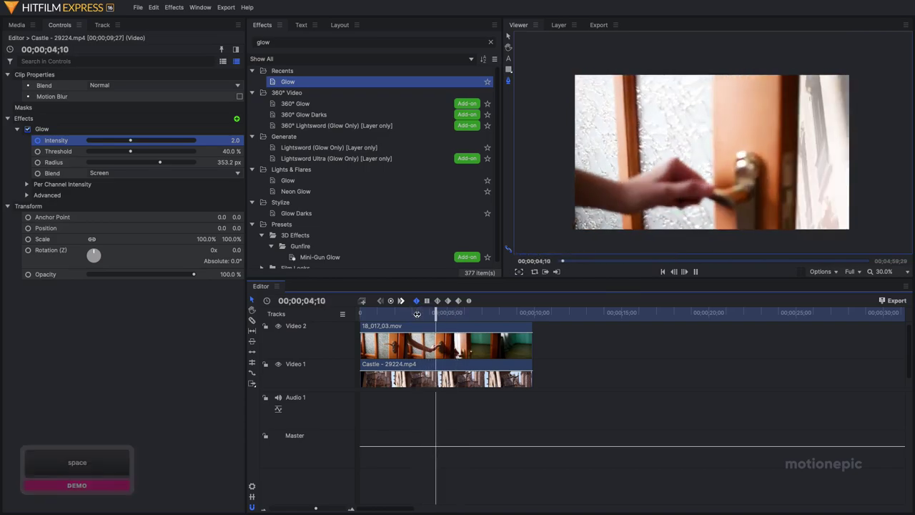
left_click(403, 314)
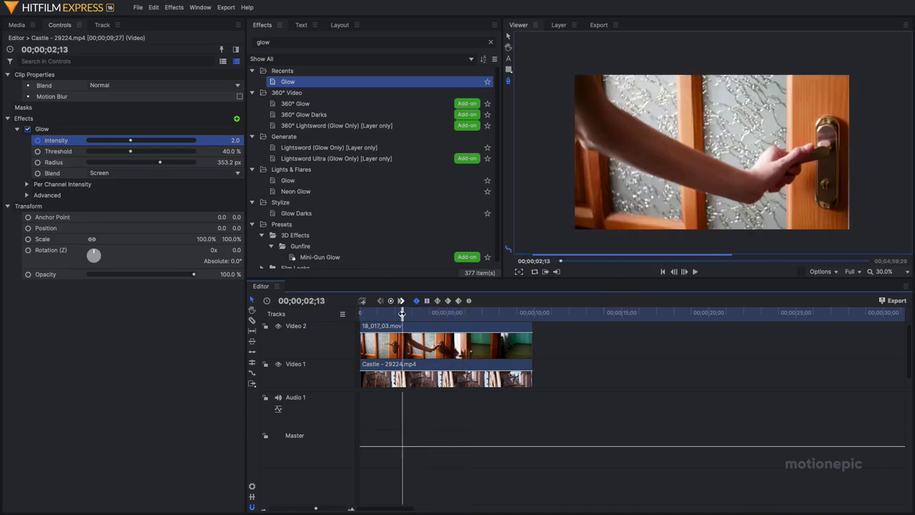
key("space")
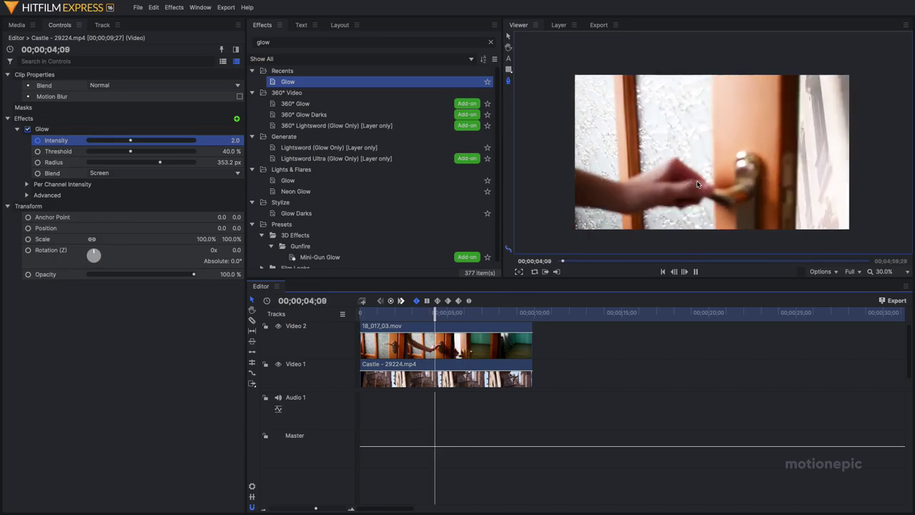
scroll(699, 185, "down", 1)
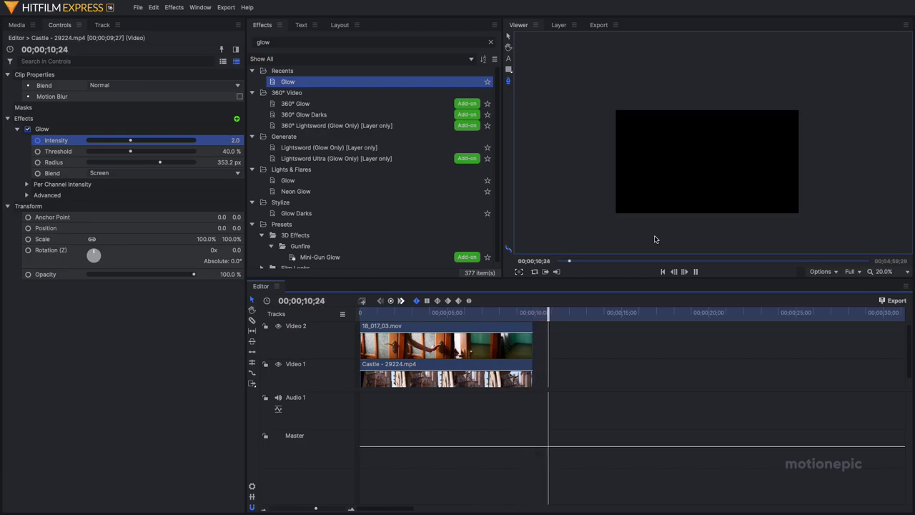
key("Home")
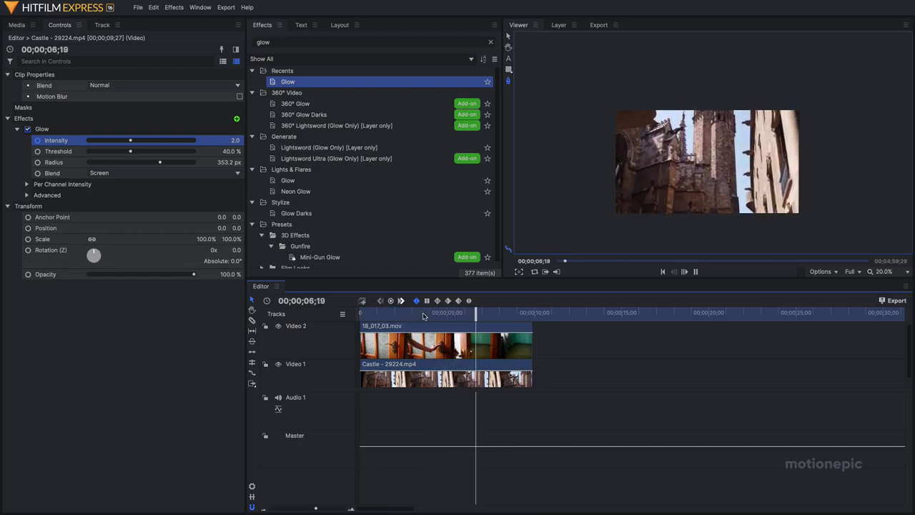
left_click_drag(418, 316, 375, 314)
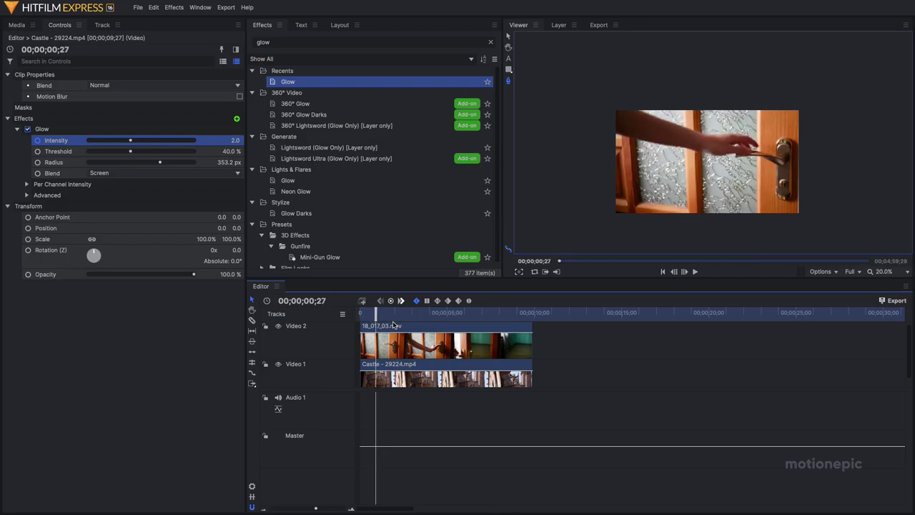
key("space")
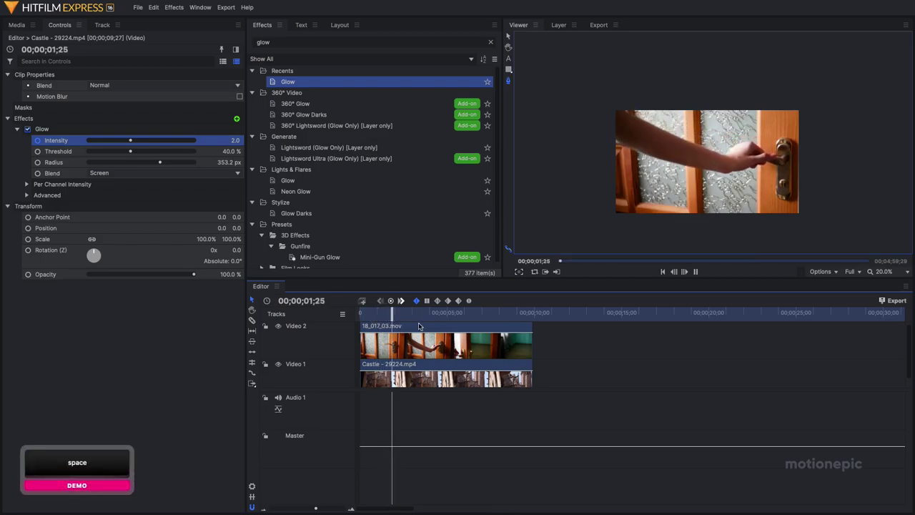